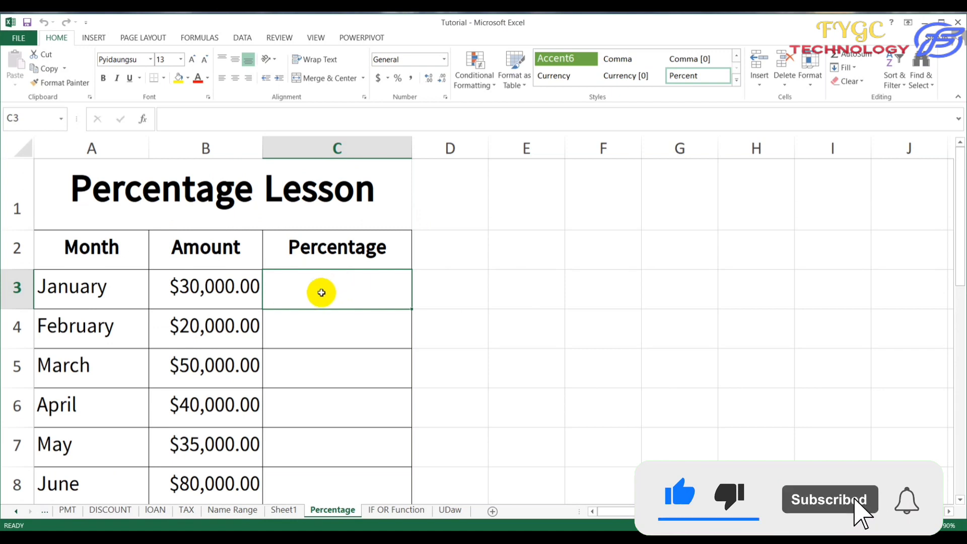
# Examine the Percentage Lesson table, from the January amount through December to the Total row
pyautogui.click(279, 316)
pyautogui.scroll(-3, 280, 316)
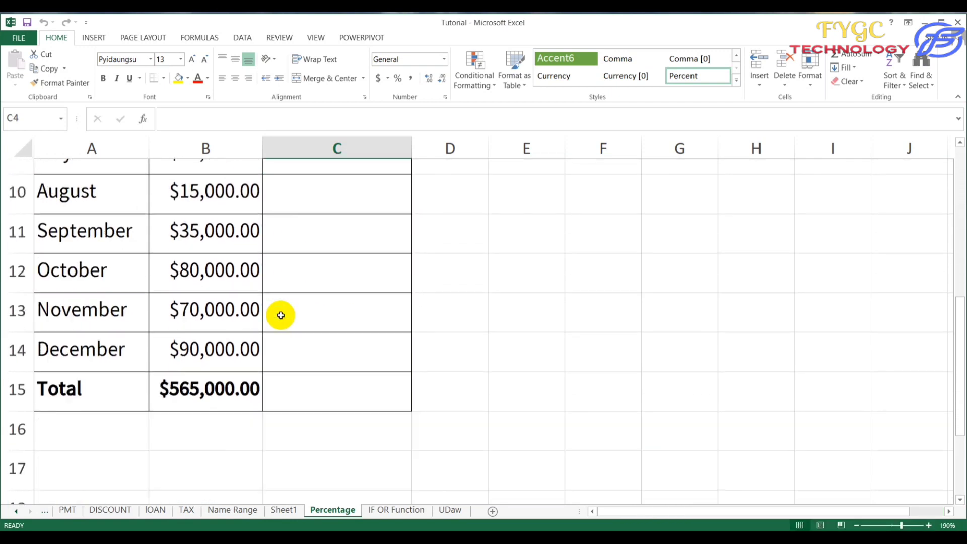
pyautogui.scroll(2, 280, 315)
pyautogui.scroll(1, 280, 316)
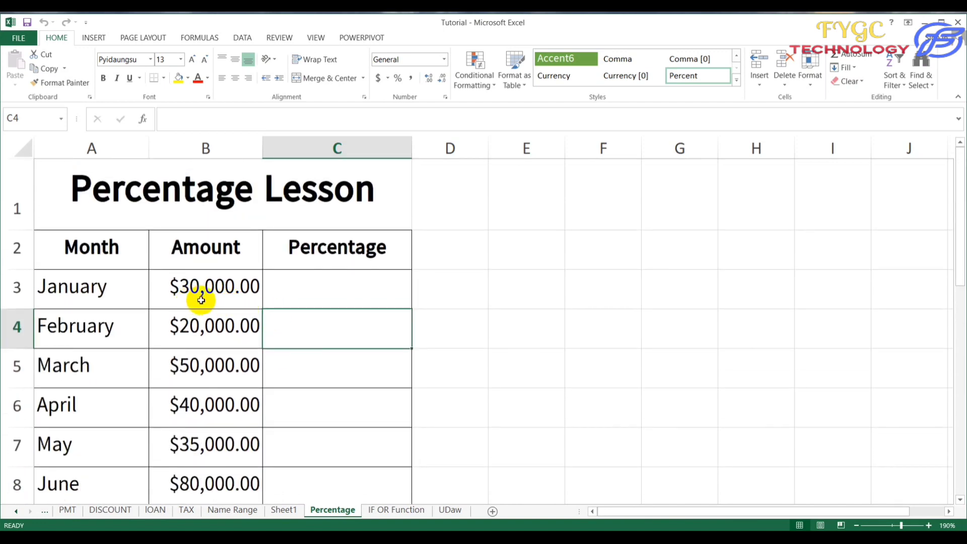
pyautogui.scroll(-2, 201, 305)
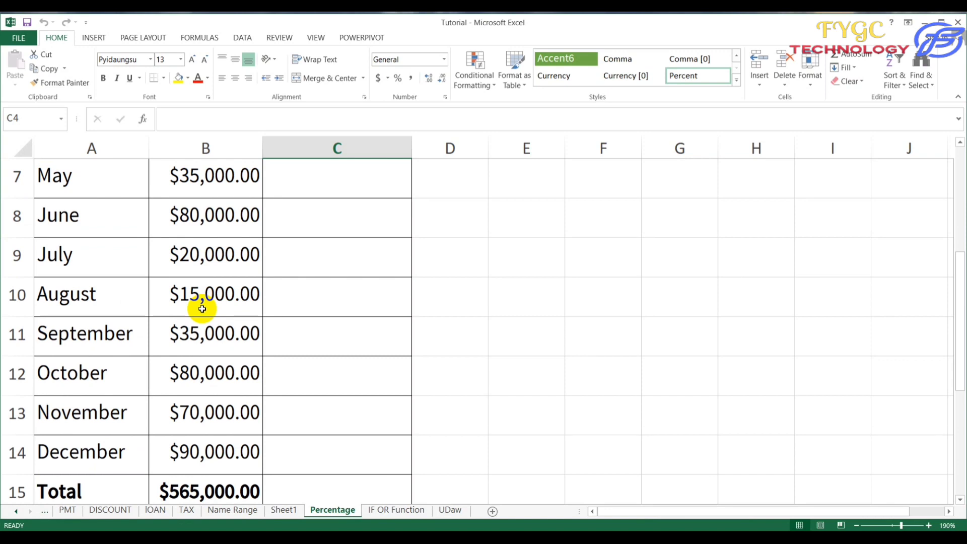
pyautogui.scroll(-1, 202, 309)
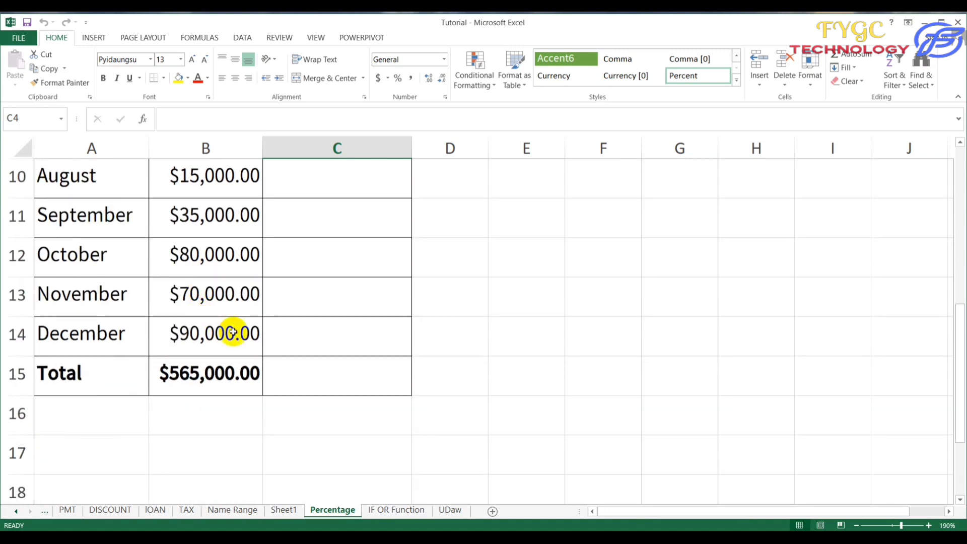
pyautogui.scroll(3, 233, 334)
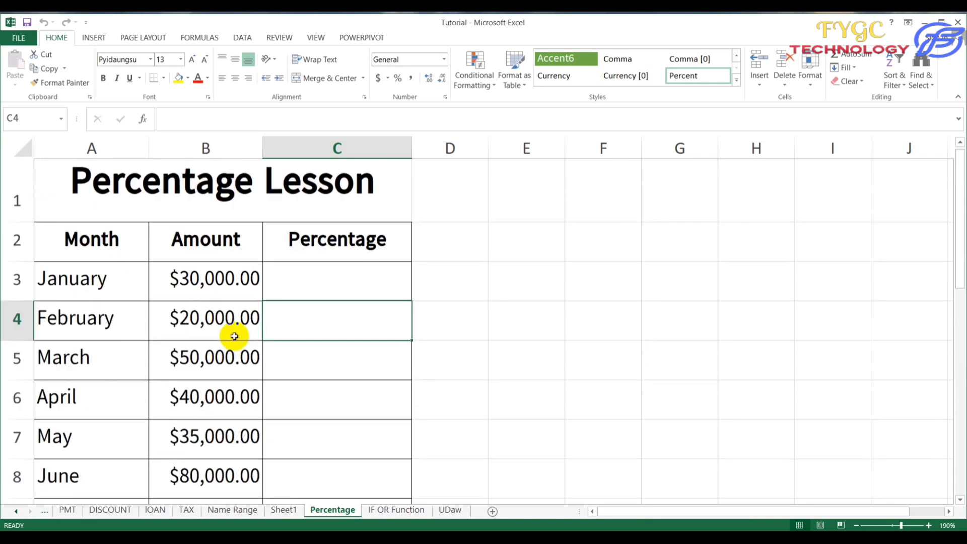
pyautogui.scroll(-3, 234, 336)
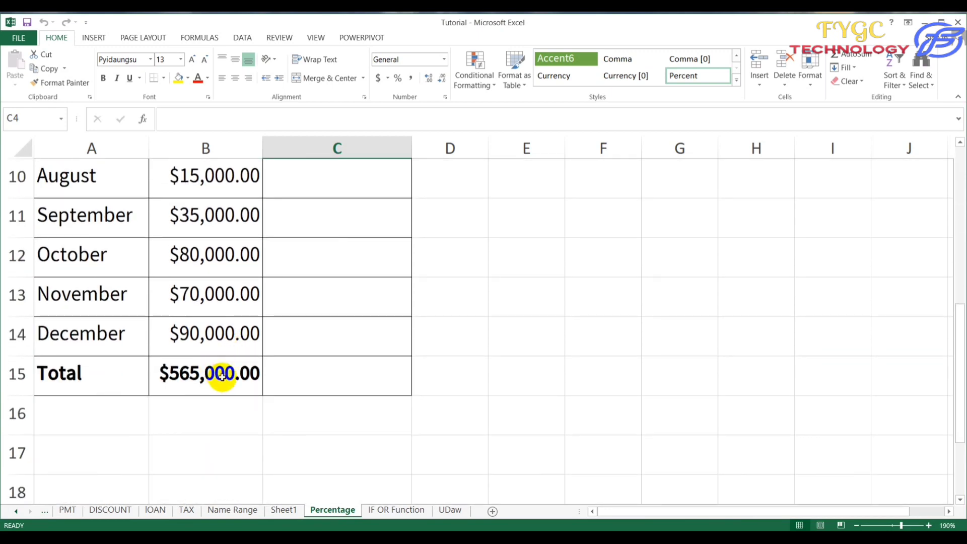
pyautogui.scroll(3, 222, 376)
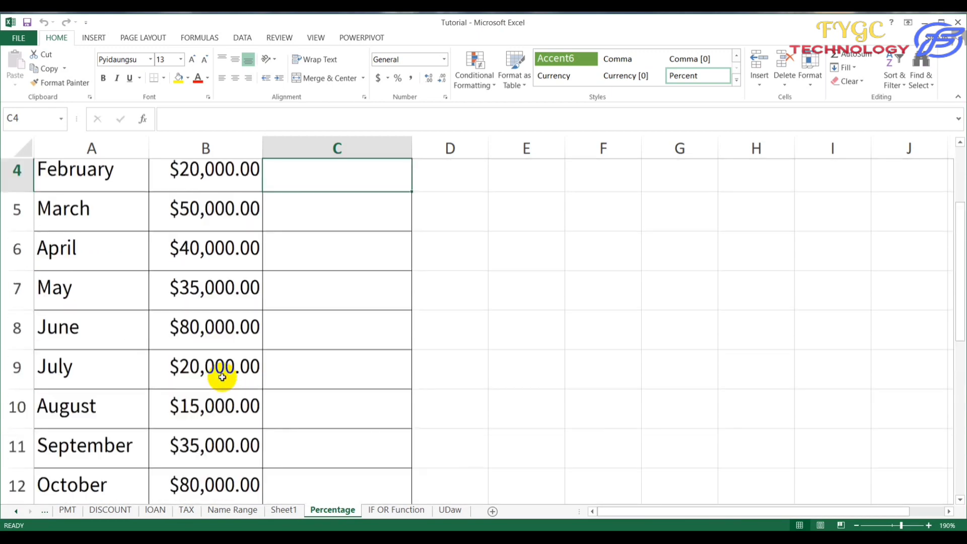
pyautogui.scroll(-3, 227, 376)
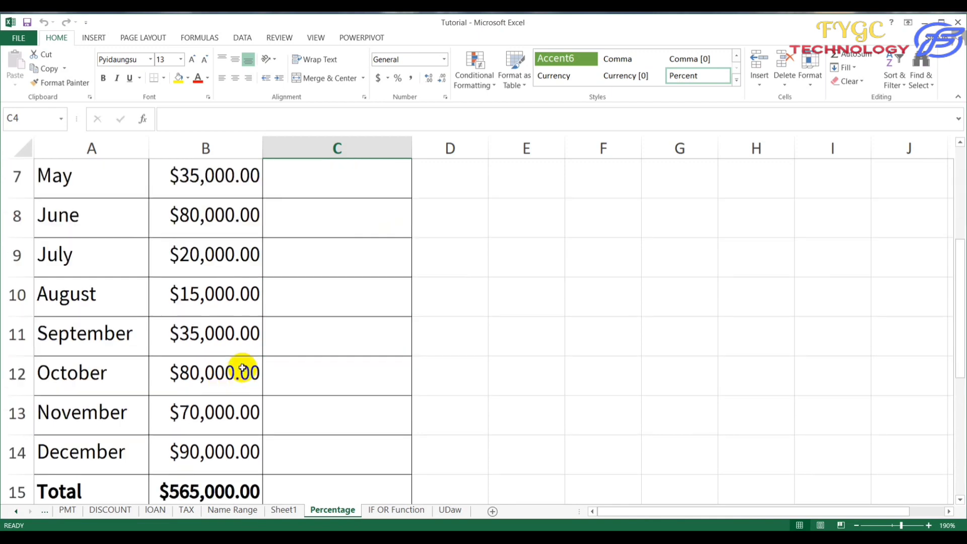
pyautogui.scroll(2, 217, 325)
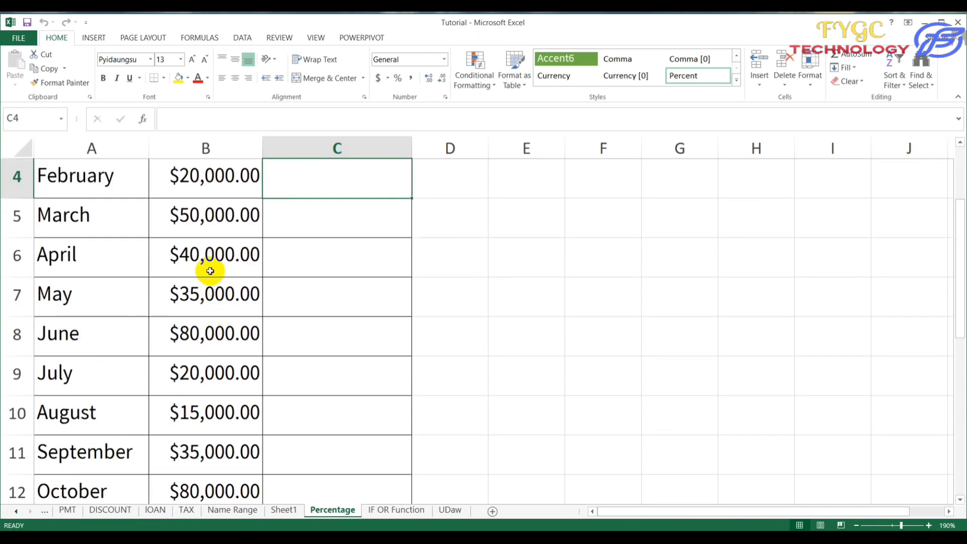
pyautogui.scroll(1, 206, 217)
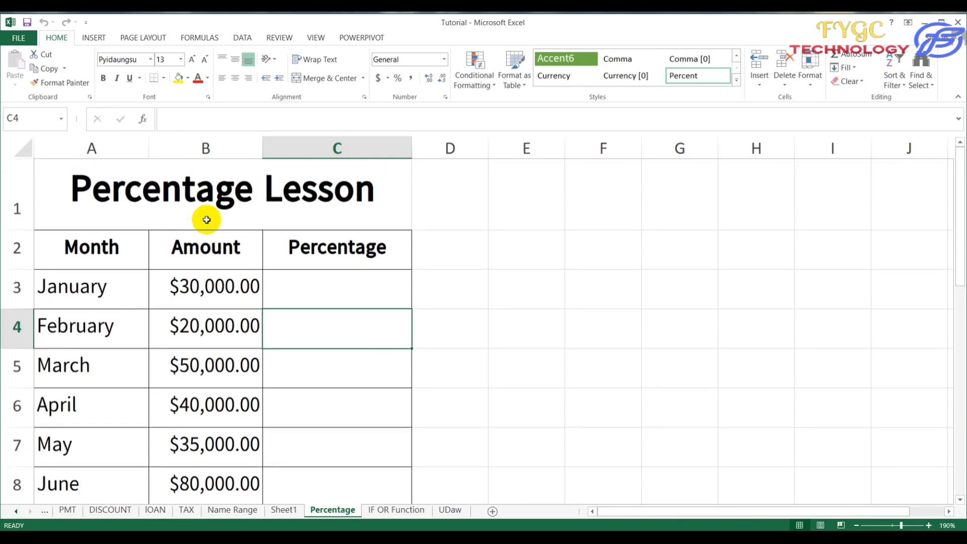
pyautogui.scroll(-3, 211, 221)
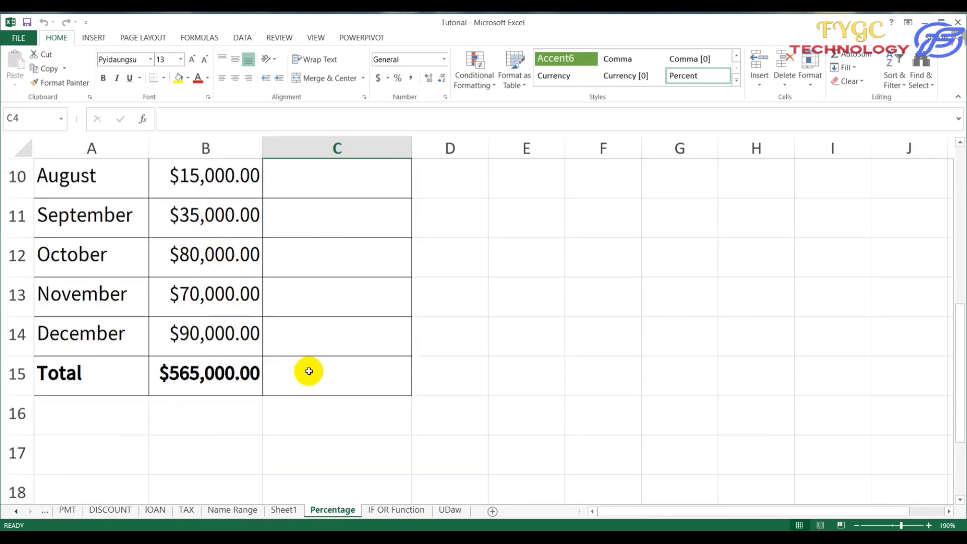
pyautogui.scroll(3, 315, 367)
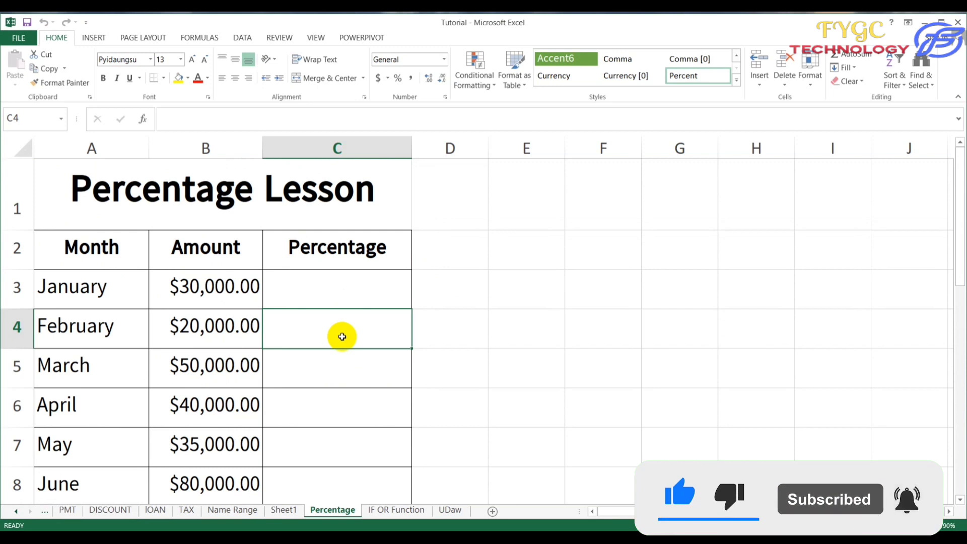
pyautogui.scroll(-3, 342, 336)
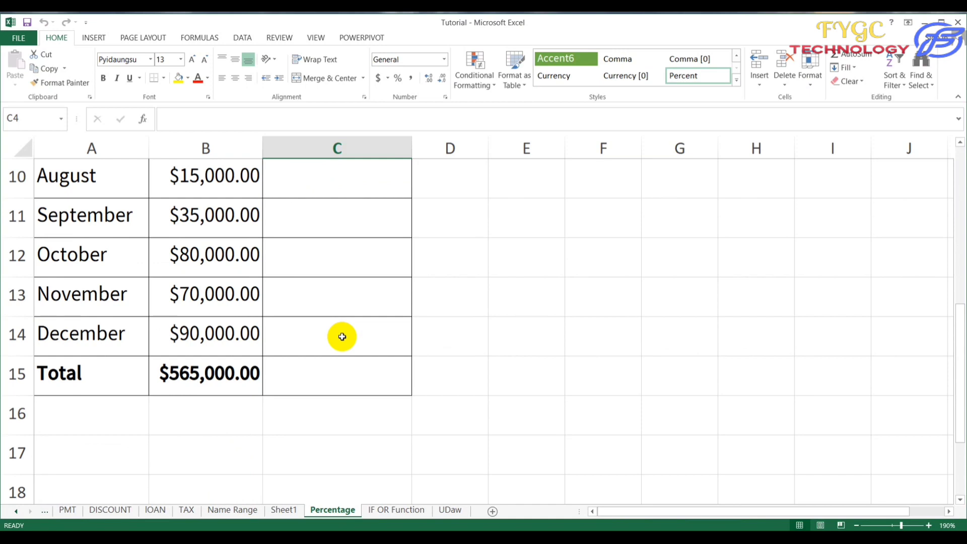
pyautogui.scroll(3, 341, 336)
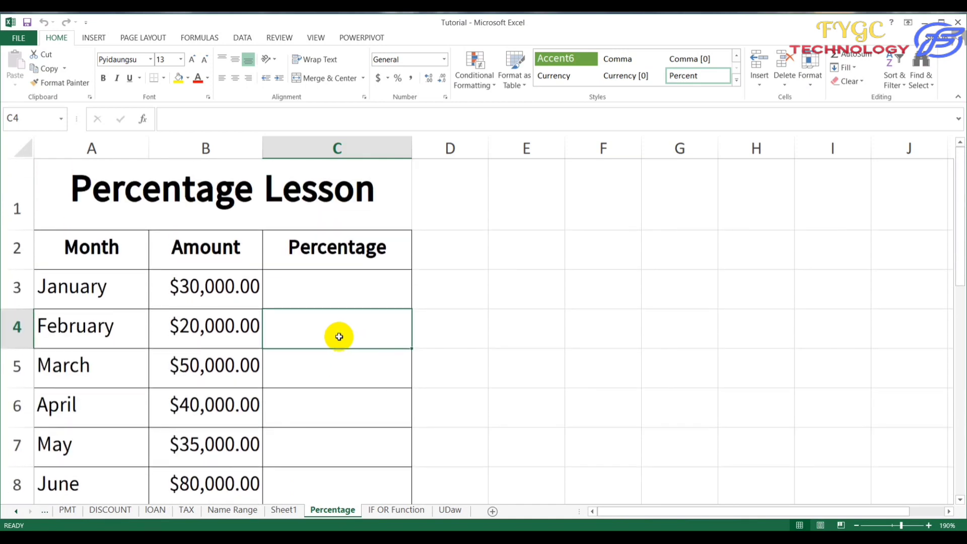
pyautogui.scroll(-3, 339, 336)
pyautogui.scroll(2, 248, 373)
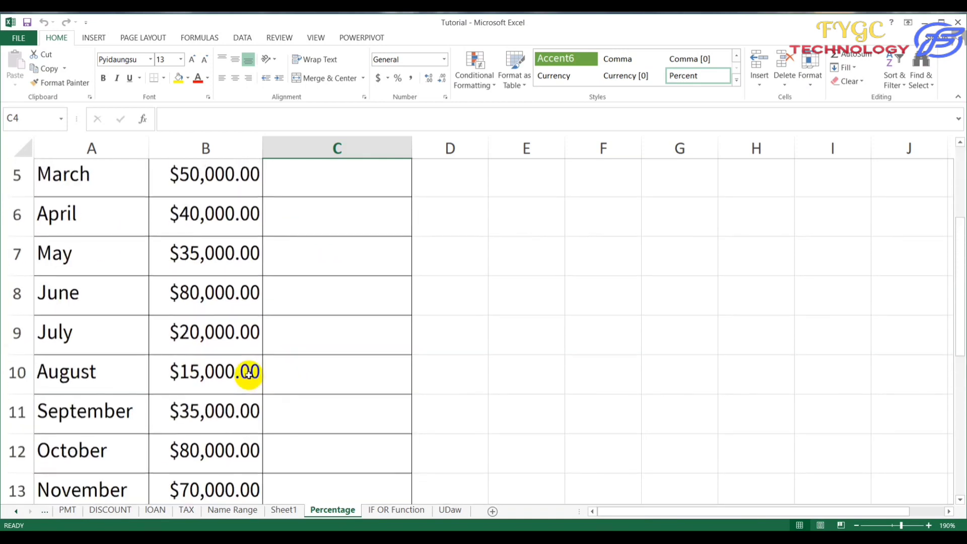
pyautogui.scroll(2, 249, 372)
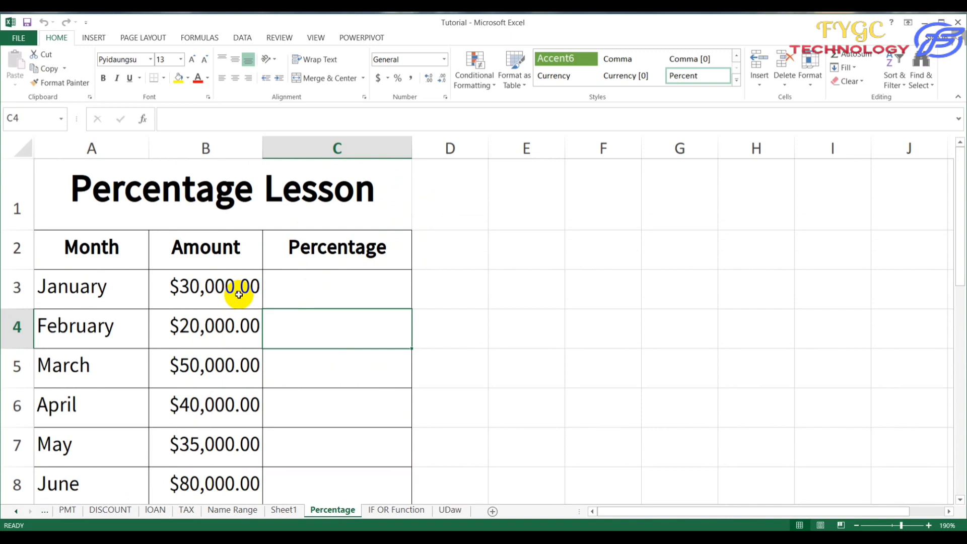
pyautogui.scroll(-4, 239, 294)
pyautogui.scroll(4, 226, 300)
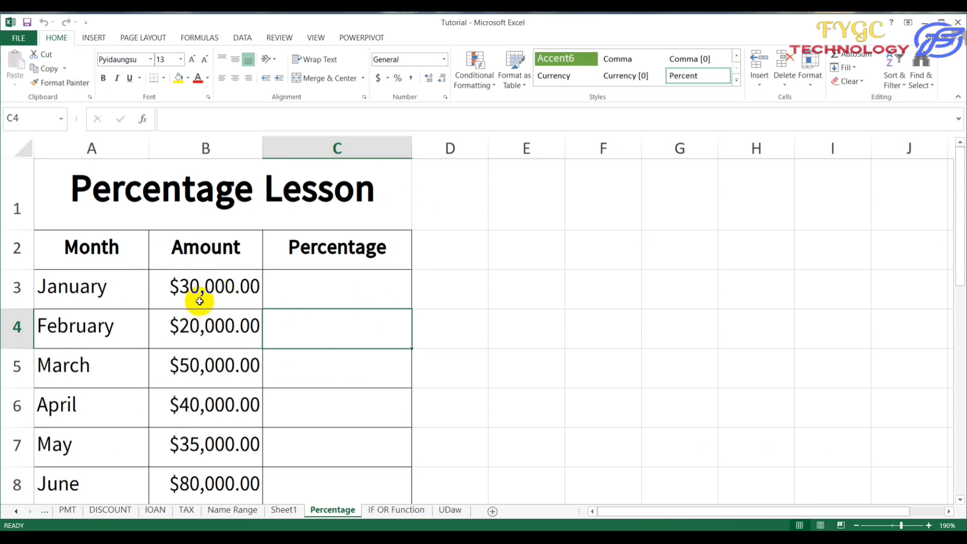
pyautogui.scroll(-2, 224, 300)
pyautogui.scroll(-2, 224, 301)
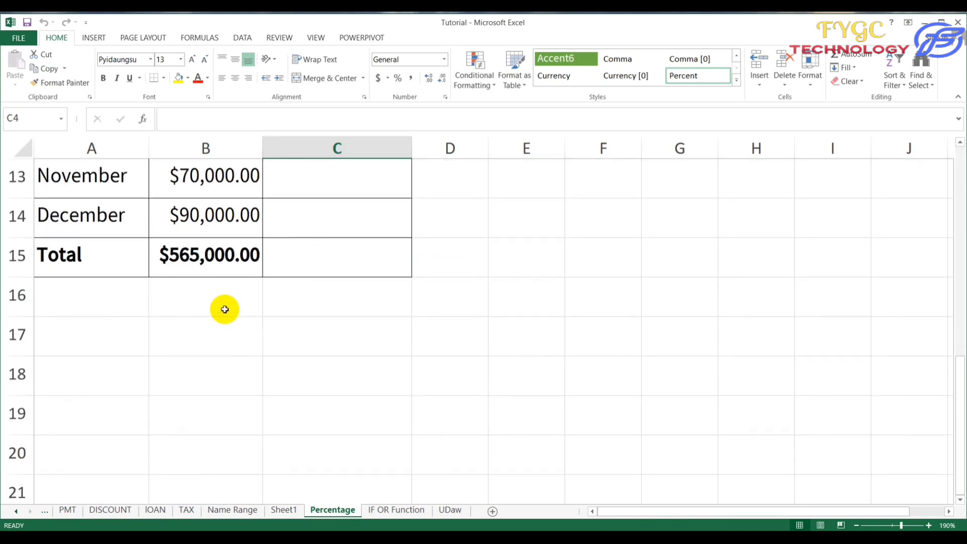
pyautogui.scroll(1, 225, 309)
pyautogui.scroll(3, 222, 340)
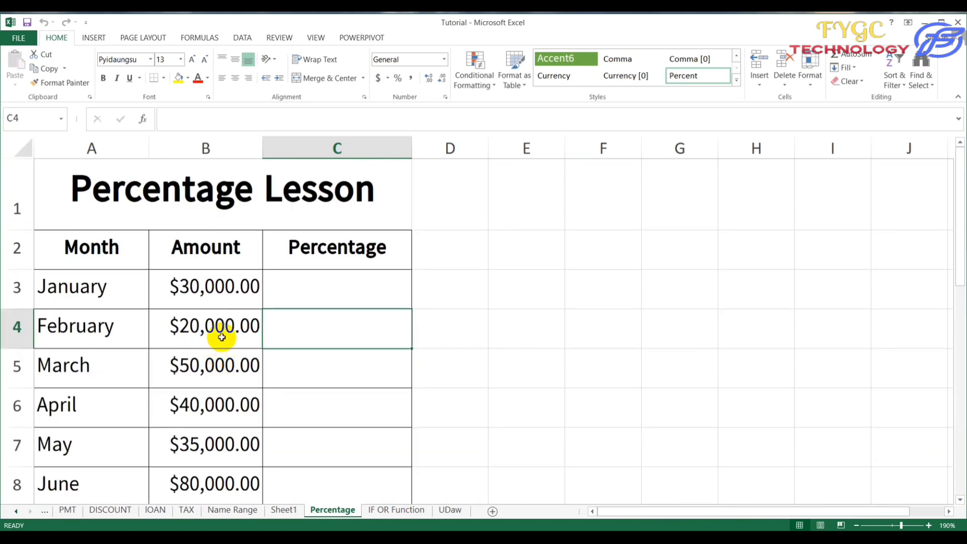
pyautogui.scroll(-3, 223, 335)
pyautogui.scroll(2, 227, 346)
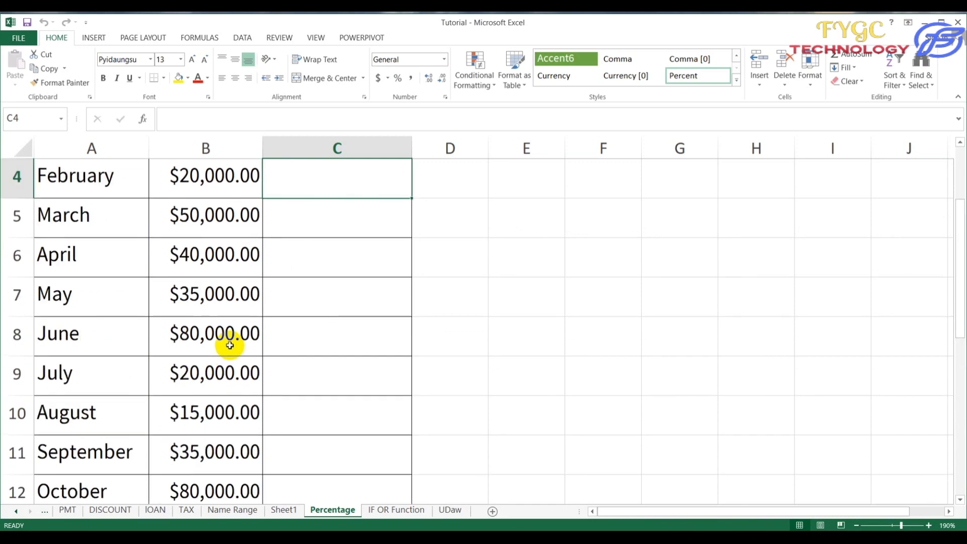
pyautogui.scroll(1, 229, 345)
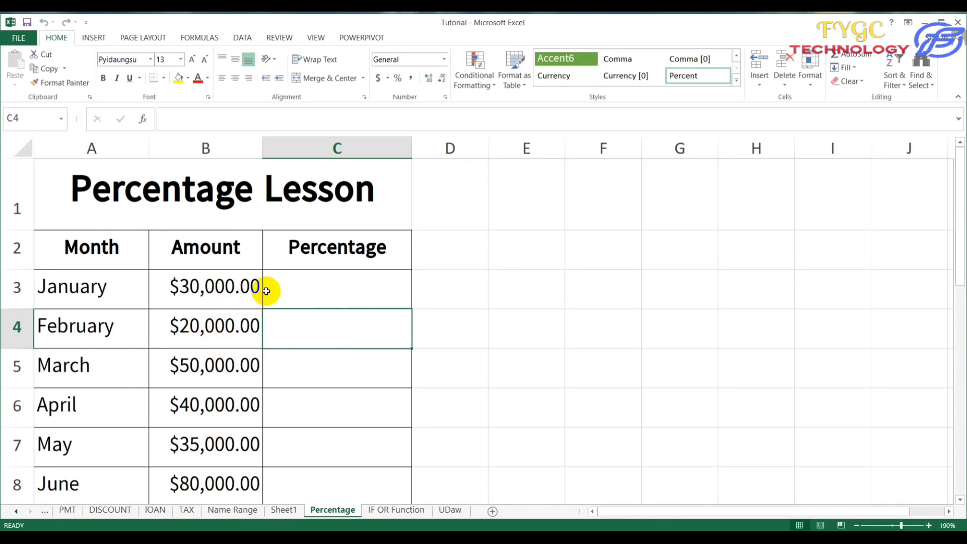
pyautogui.click(207, 291)
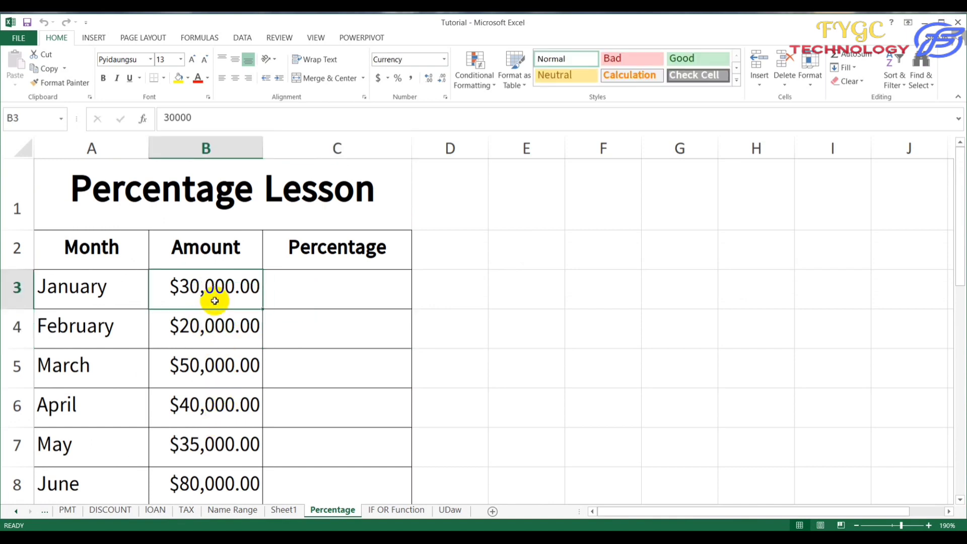
pyautogui.scroll(-2, 216, 288)
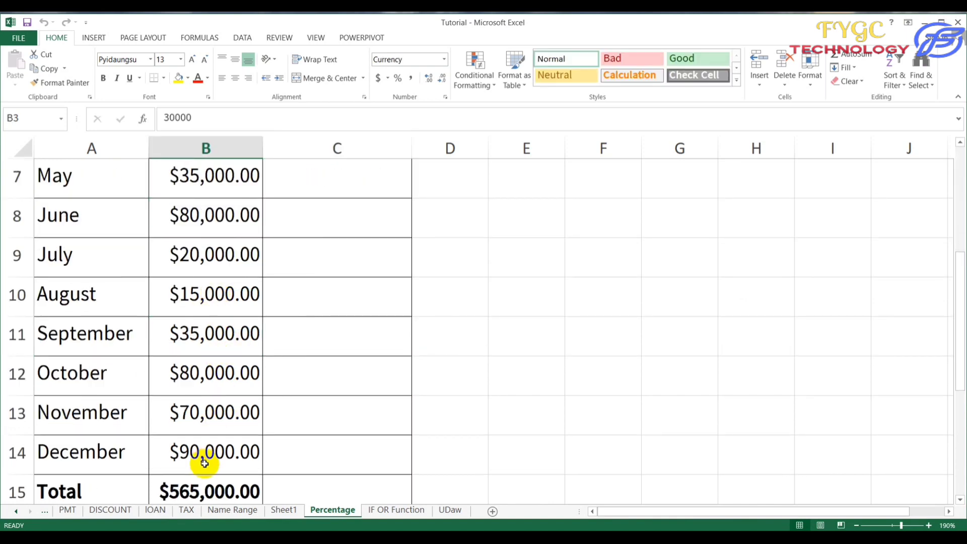
pyautogui.scroll(2, 201, 471)
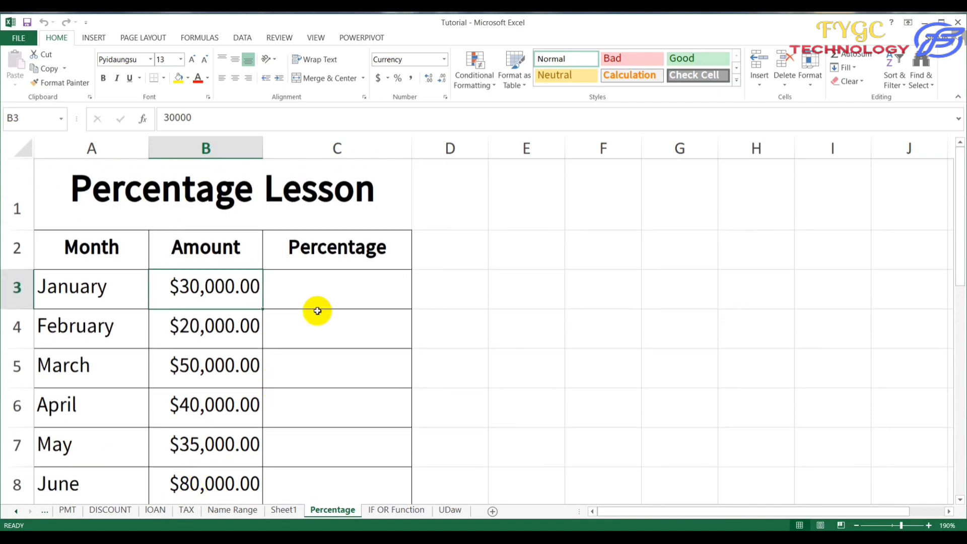
# Calculate January's share of the total in cell C3 with =B3/B15 and format the result as a percentage
pyautogui.click(321, 294)
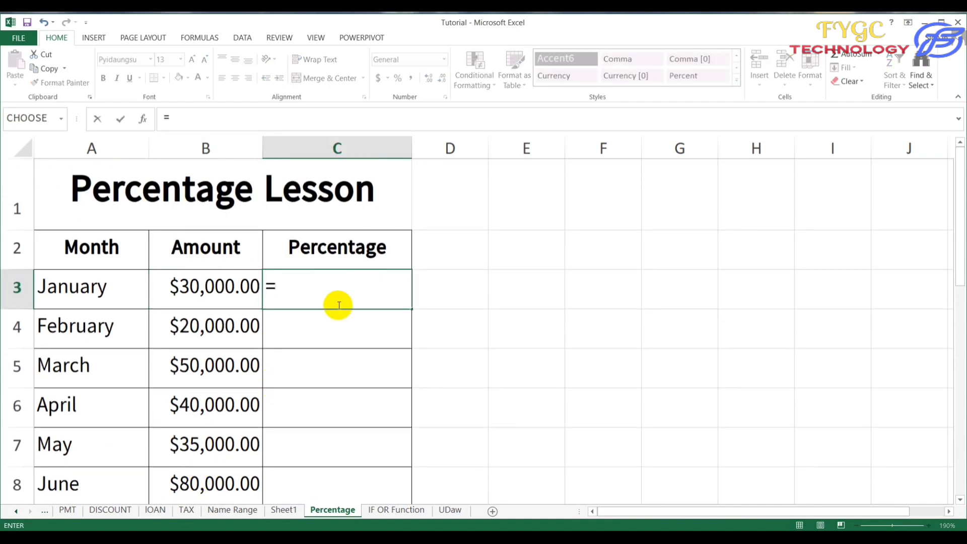
pyautogui.click(216, 293)
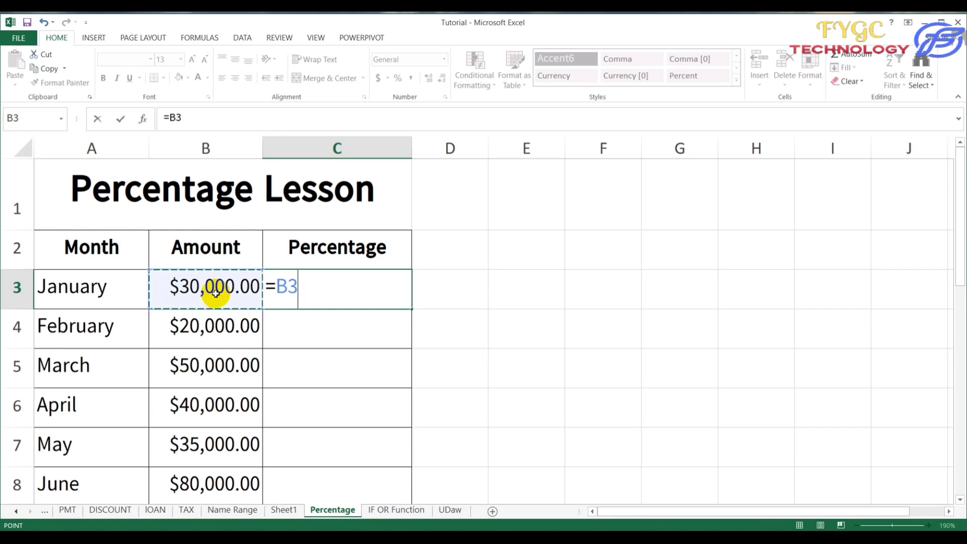
pyautogui.write('/')
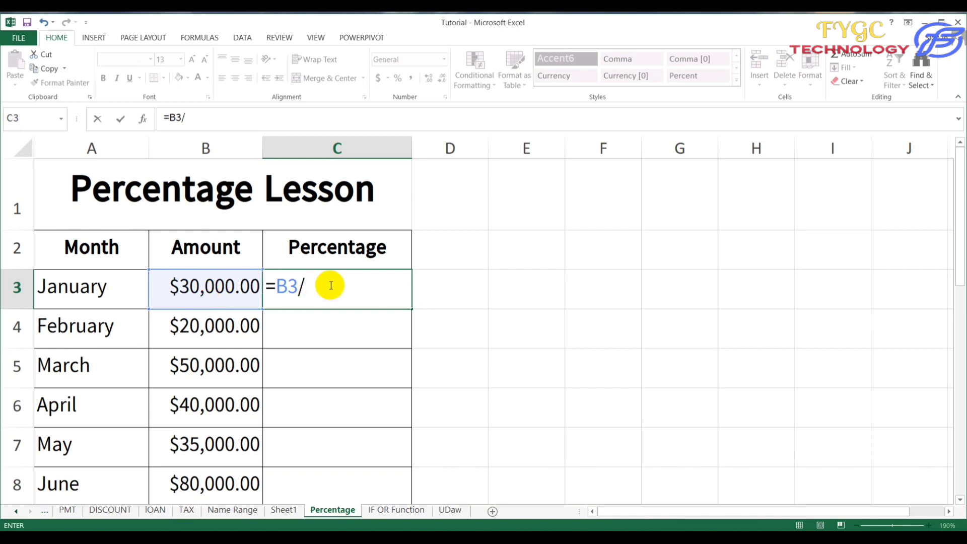
pyautogui.scroll(-4, 315, 303)
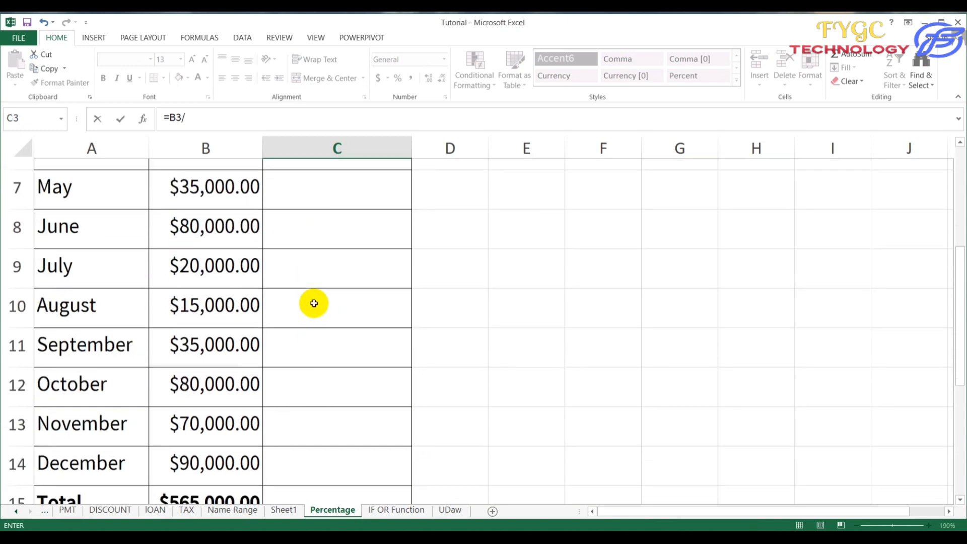
pyautogui.click(196, 270)
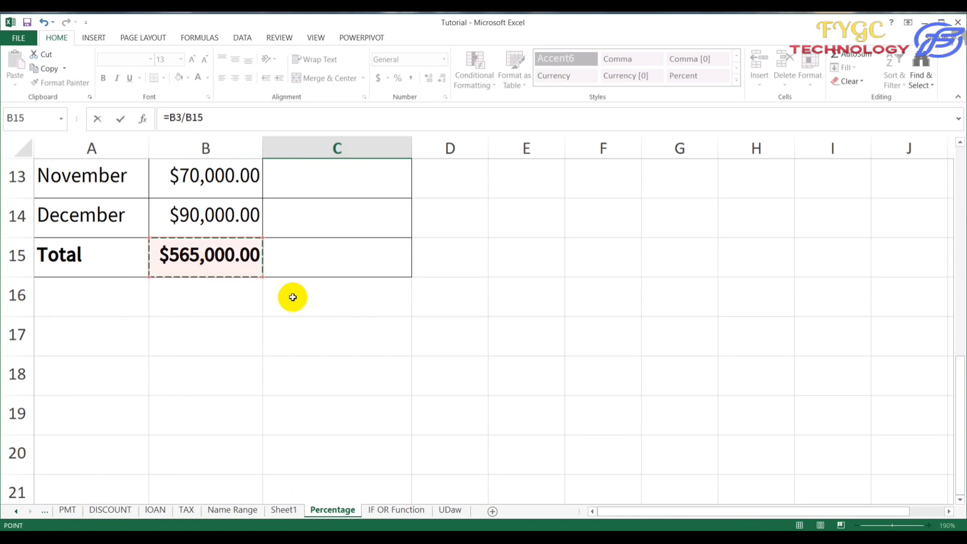
pyautogui.scroll(4, 293, 297)
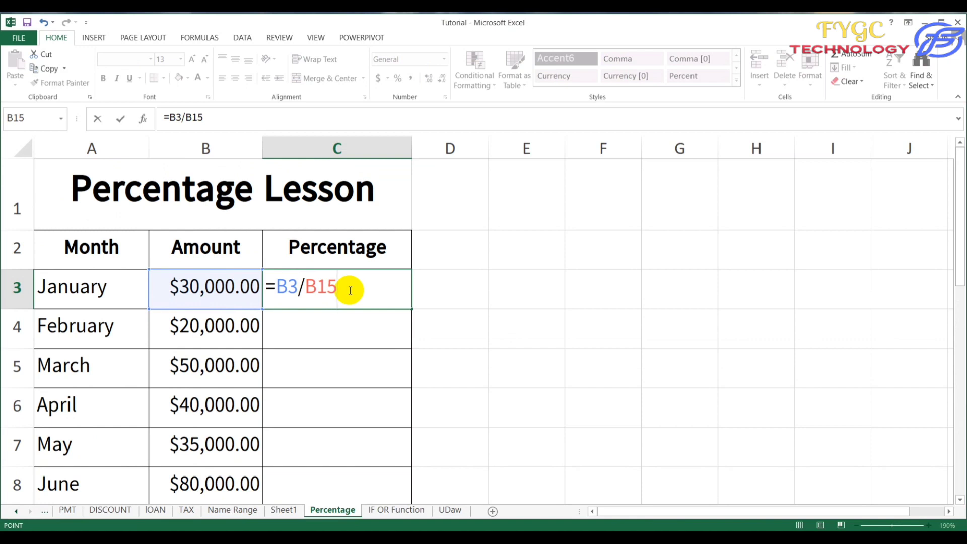
pyautogui.press('Return')
pyautogui.click(349, 290)
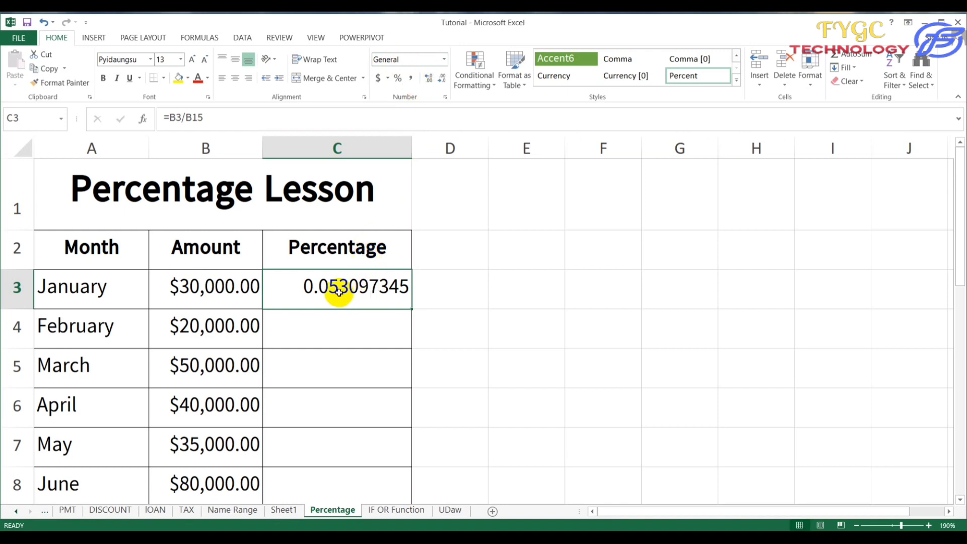
pyautogui.click(397, 81)
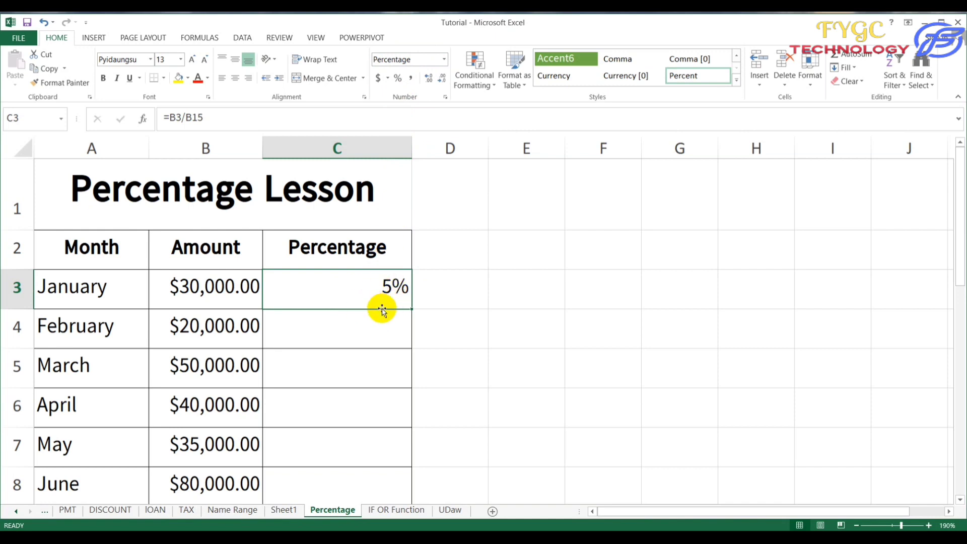
# Format the empty cells of the Percentage column, from February in C4 downward, as percentages
pyautogui.scroll(-4, 357, 309)
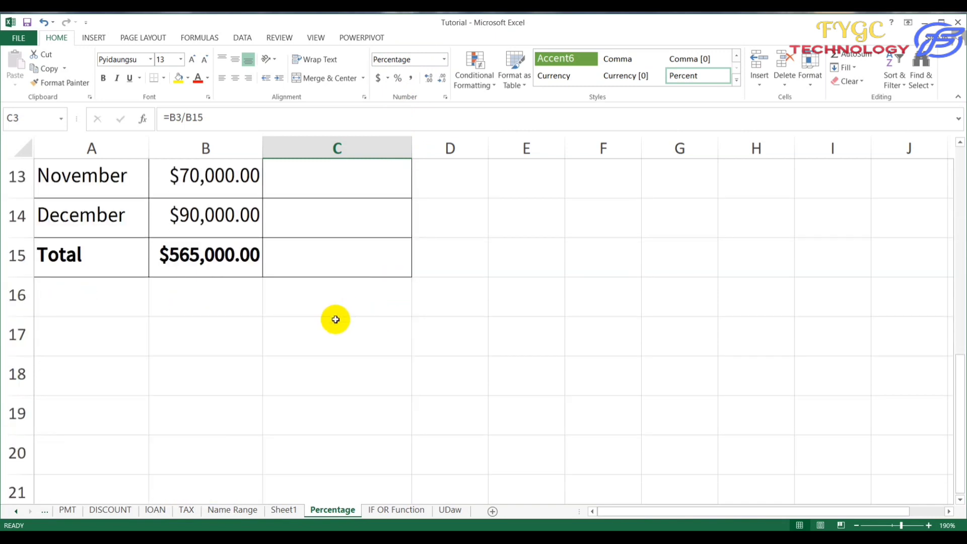
pyautogui.scroll(4, 235, 275)
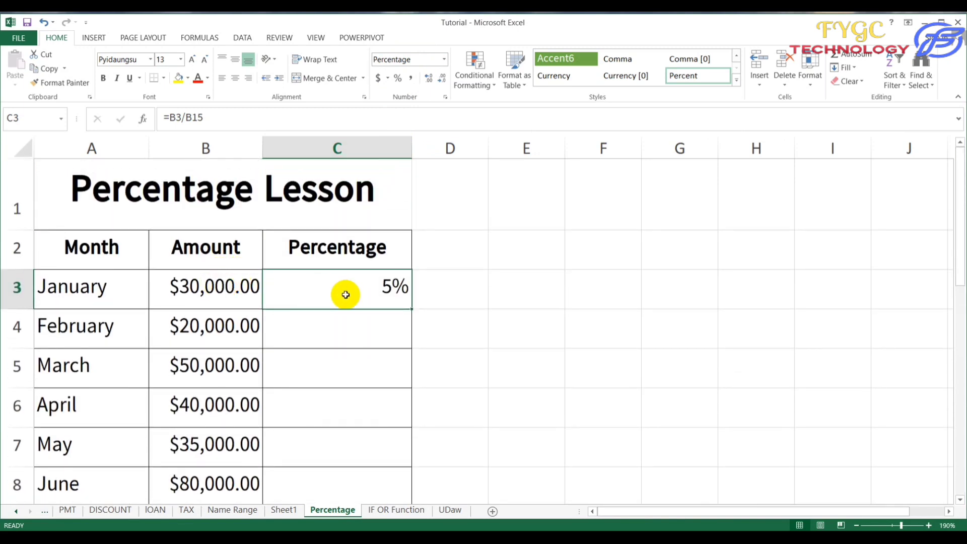
pyautogui.moveTo(369, 317); pyautogui.dragTo(389, 422)
pyautogui.scroll(2, 388, 422)
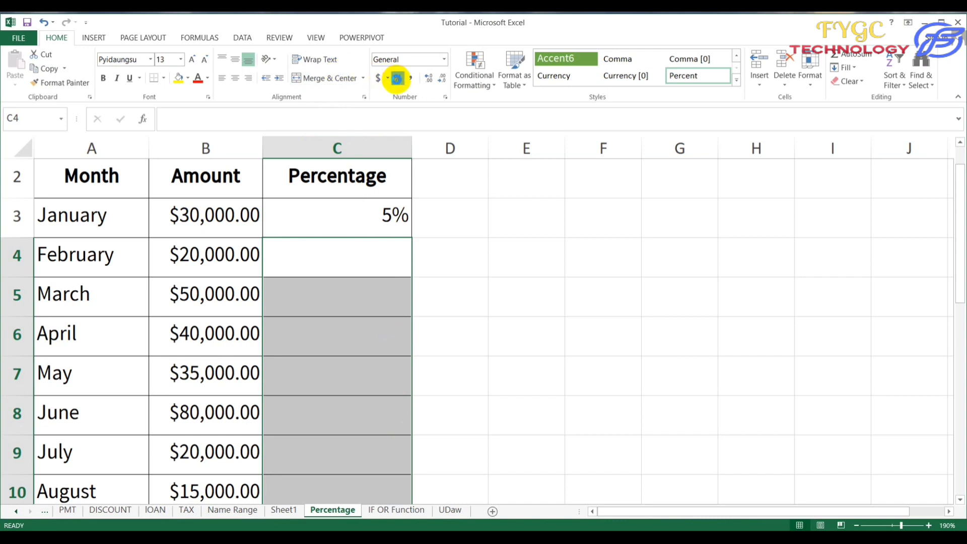
pyautogui.click(397, 78)
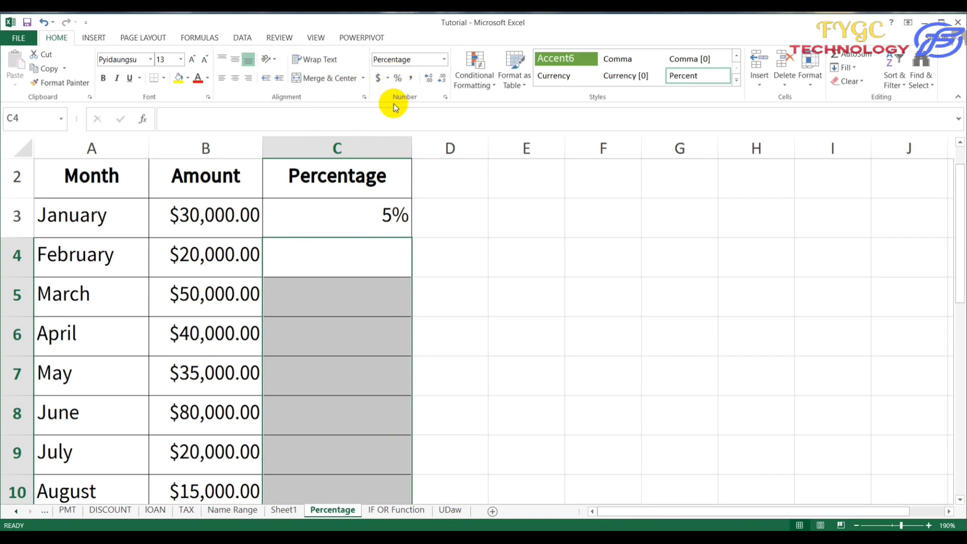
pyautogui.click(384, 252)
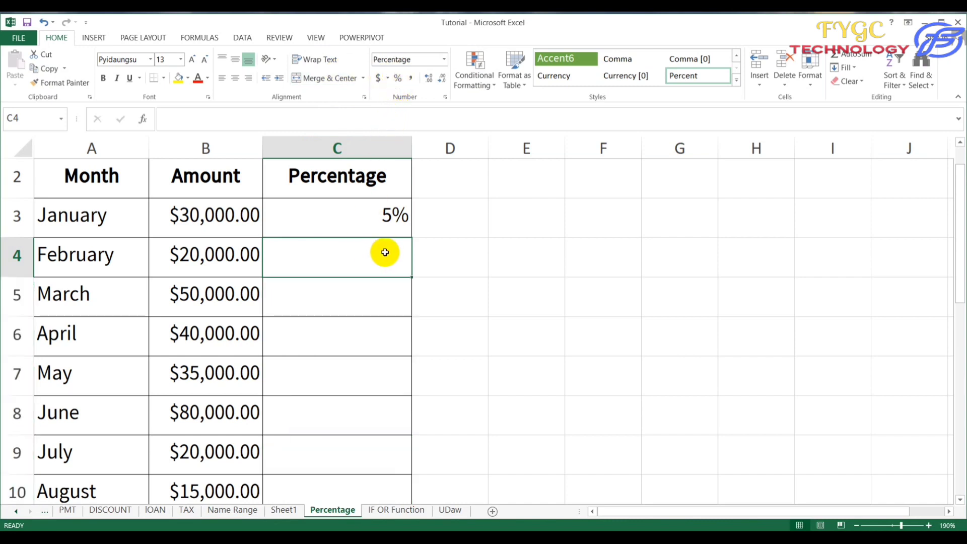
# Try filling January's formula from C3 down to February's cell C4
pyautogui.click(390, 218)
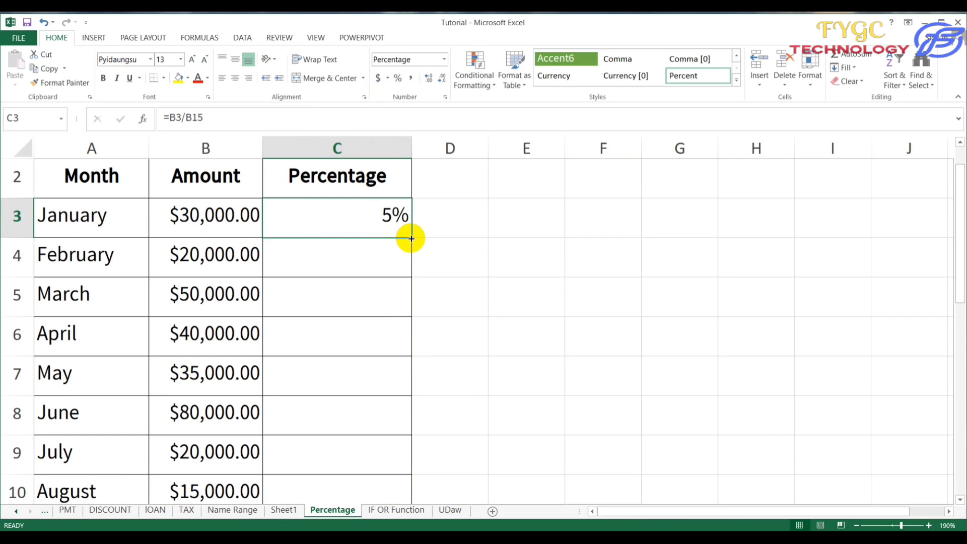
pyautogui.moveTo(412, 238); pyautogui.dragTo(410, 266)
pyautogui.click(369, 261)
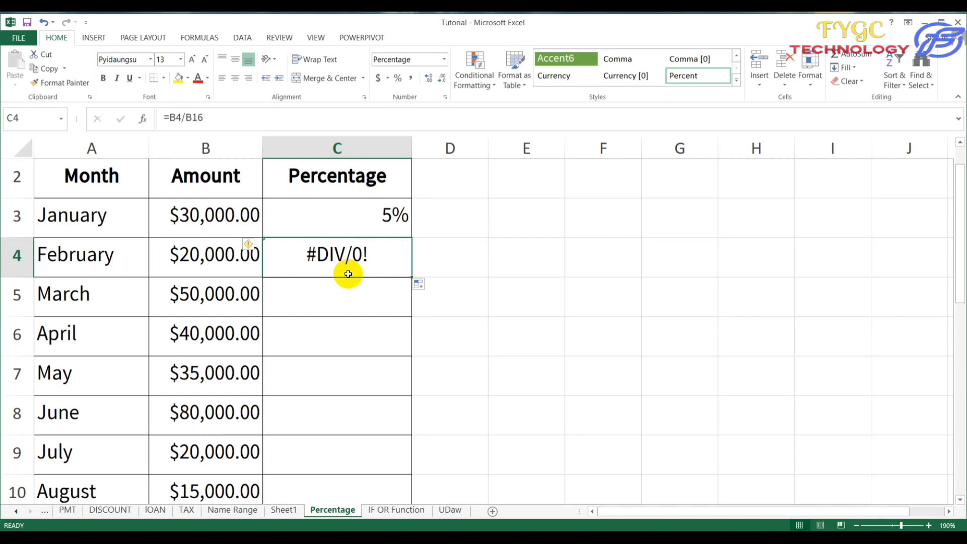
# Compare the cell references in the January and February percentage formulas with the amounts, the total in B15 and cell B16 below it
pyautogui.click(371, 222)
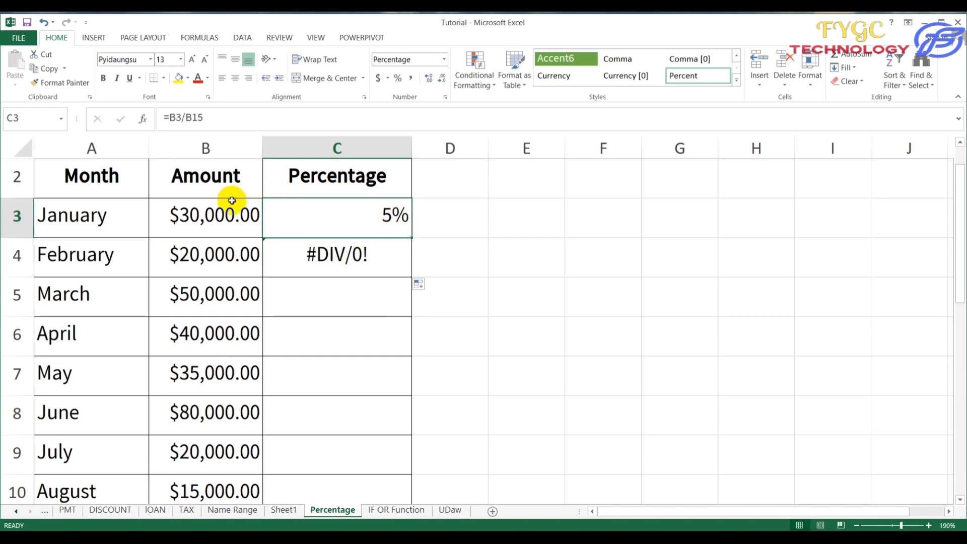
pyautogui.click(216, 218)
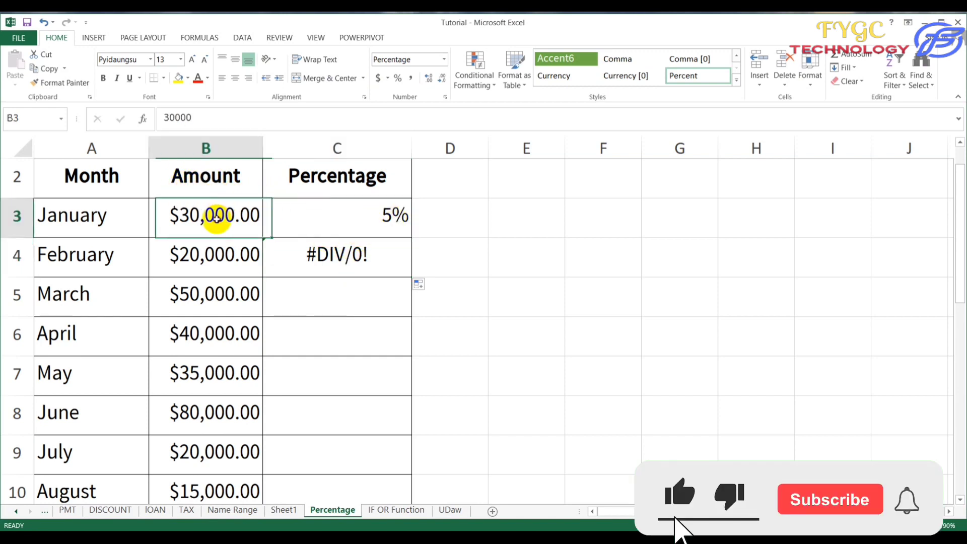
pyautogui.scroll(-2, 212, 236)
pyautogui.click(209, 452)
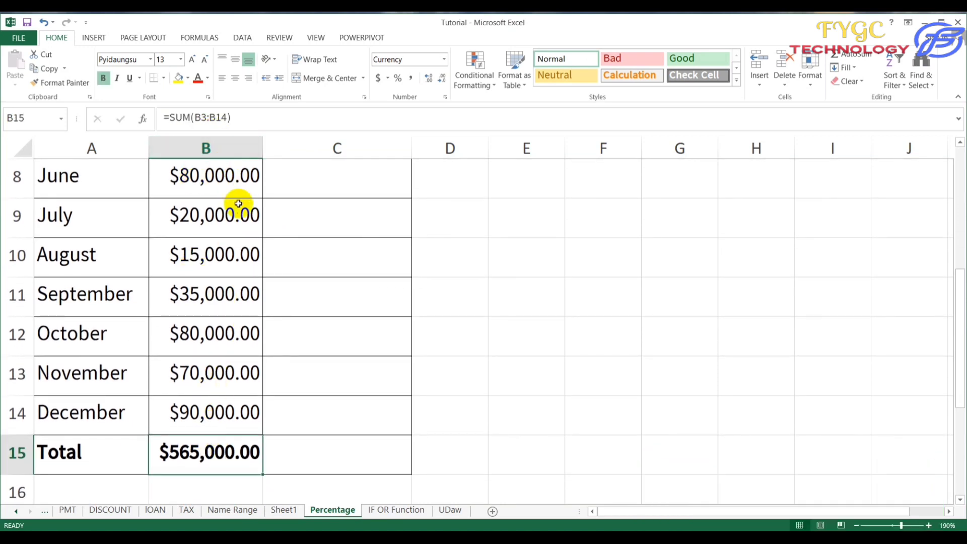
pyautogui.scroll(3, 238, 201)
pyautogui.click(313, 283)
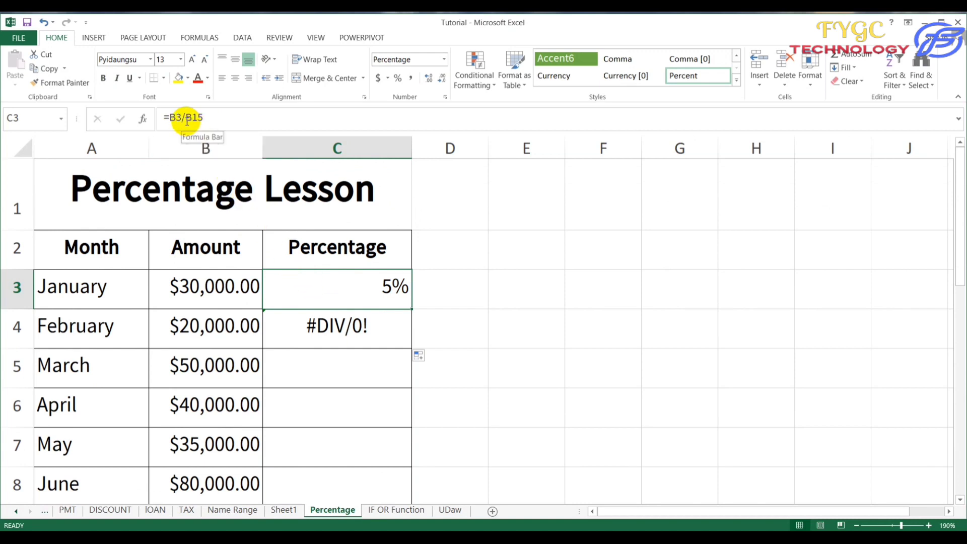
pyautogui.click(321, 324)
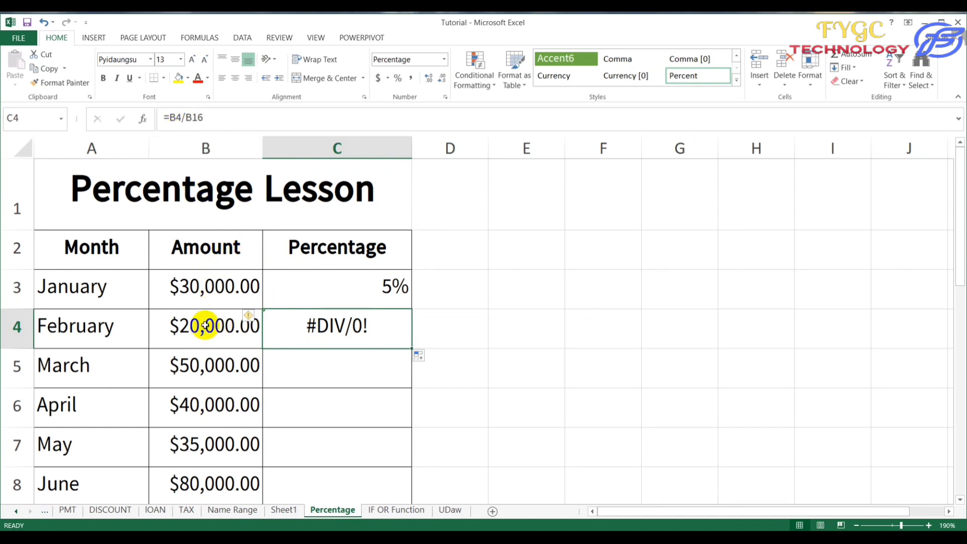
pyautogui.scroll(-3, 319, 324)
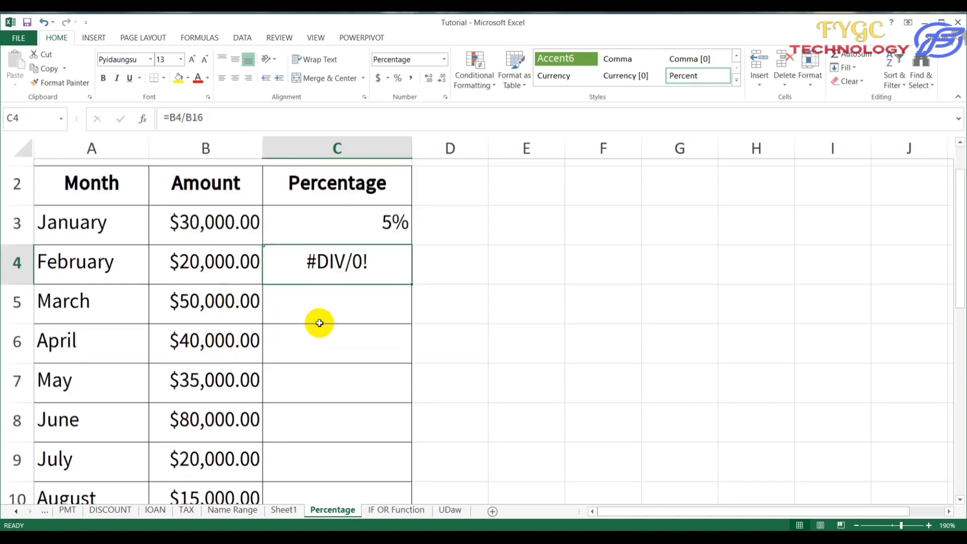
pyautogui.click(208, 414)
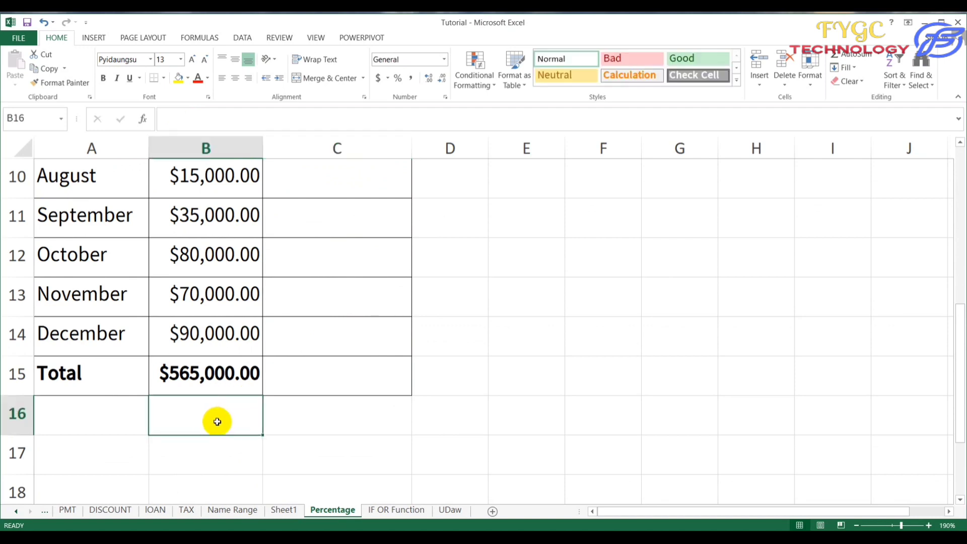
pyautogui.scroll(3, 231, 424)
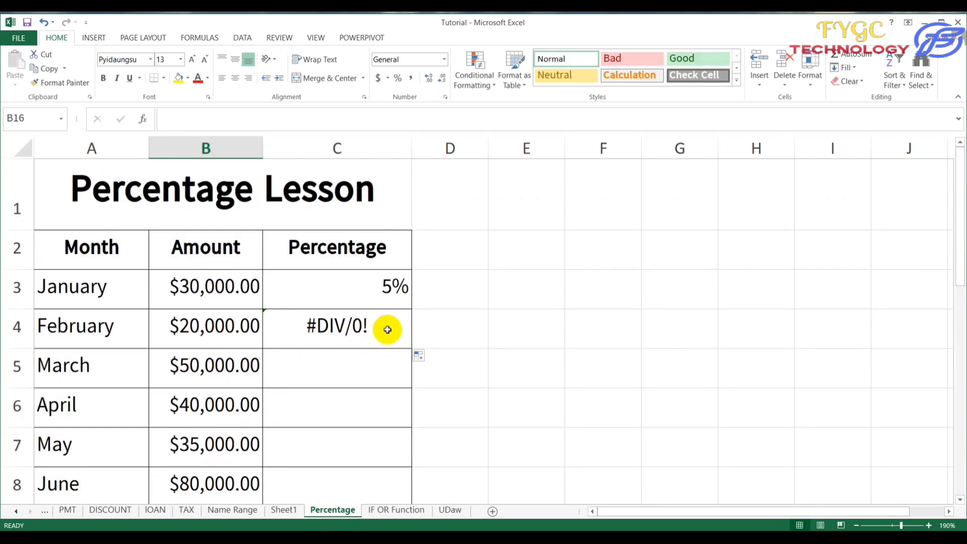
pyautogui.click(379, 288)
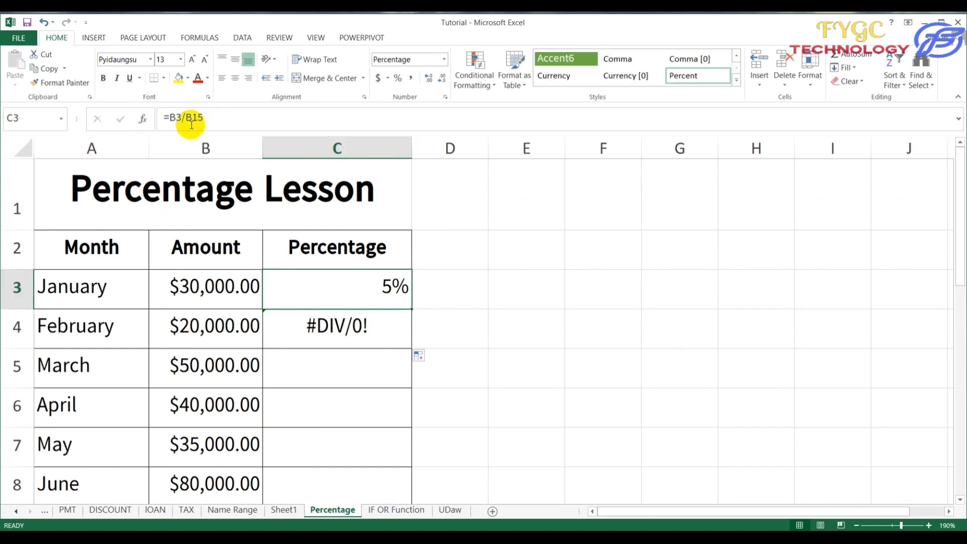
pyautogui.click(369, 333)
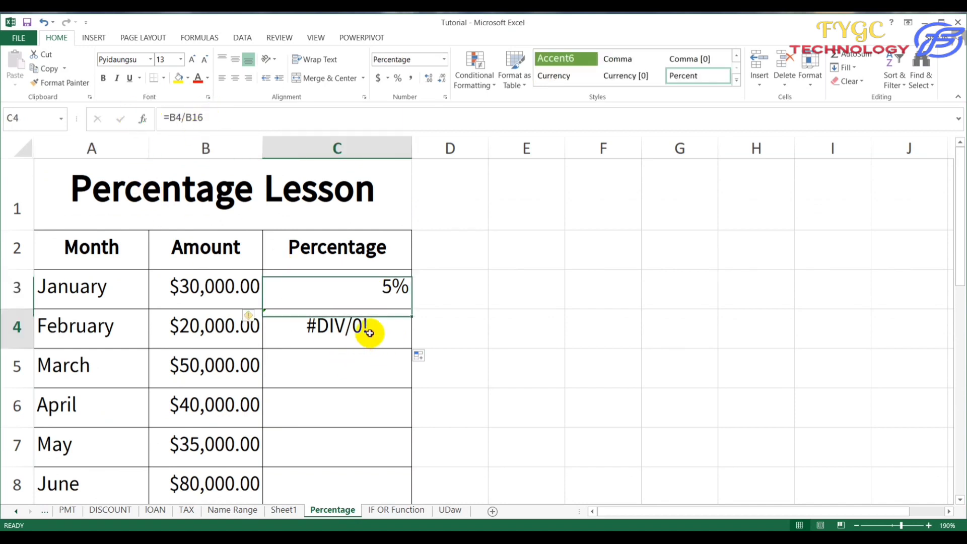
# Make the total reference absolute in January's formula in C3, so that it reads =B3/$B$15
pyautogui.click(367, 294)
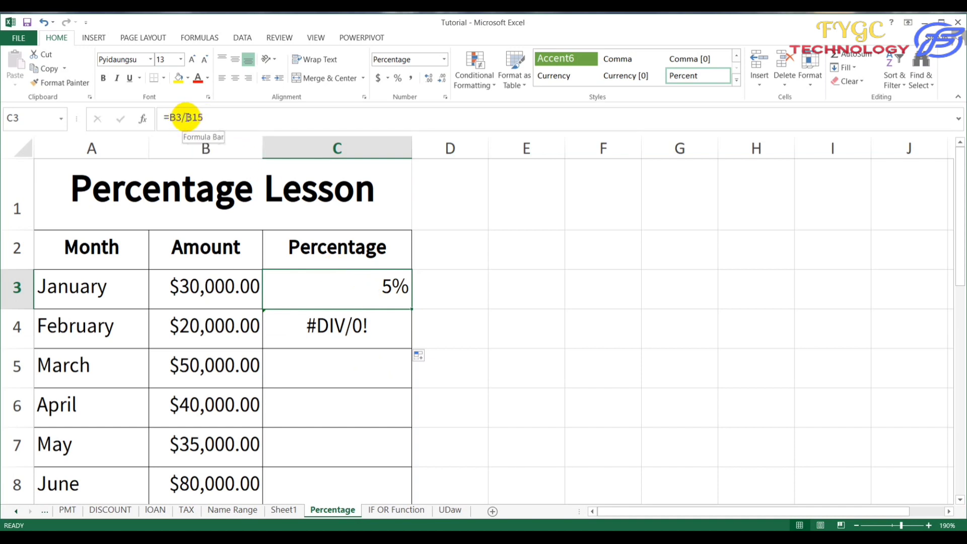
pyautogui.click(186, 118)
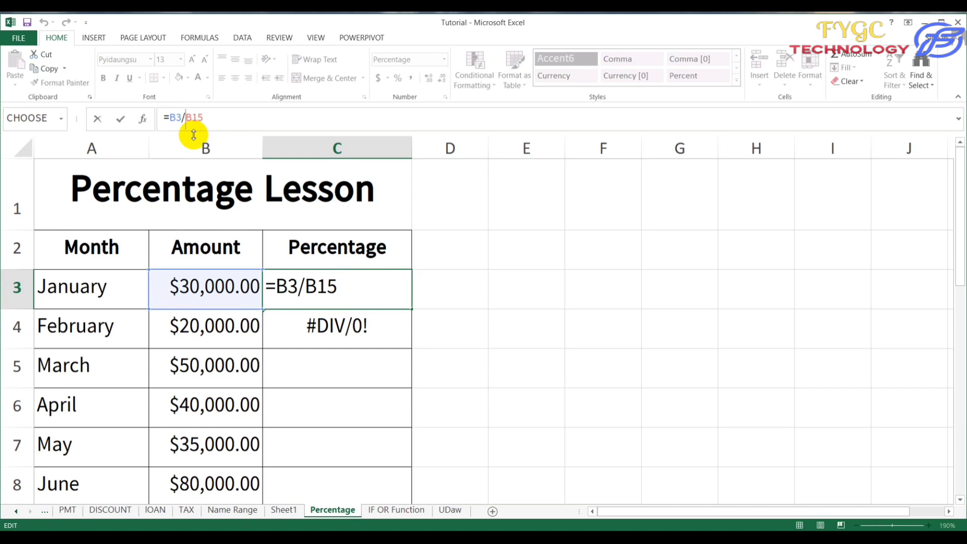
pyautogui.write('$')
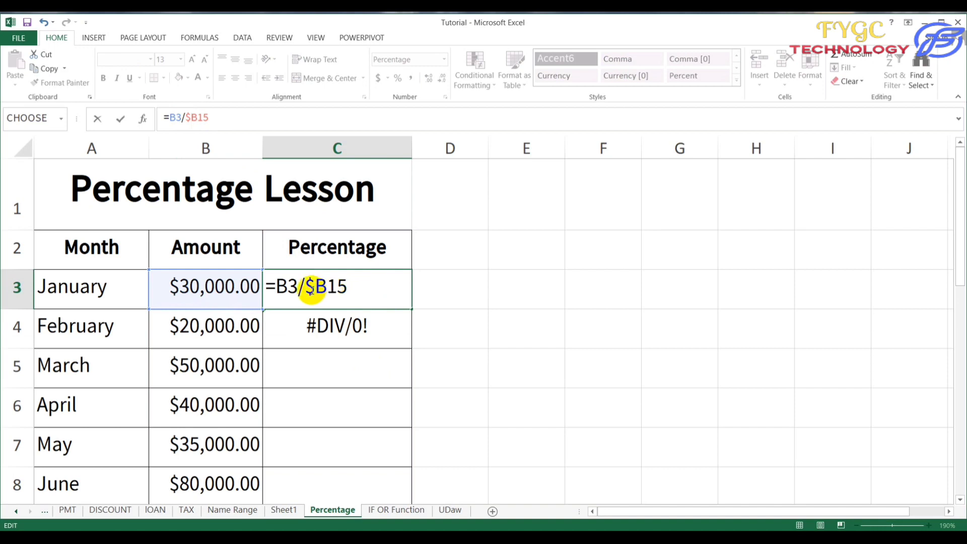
pyautogui.click(325, 288)
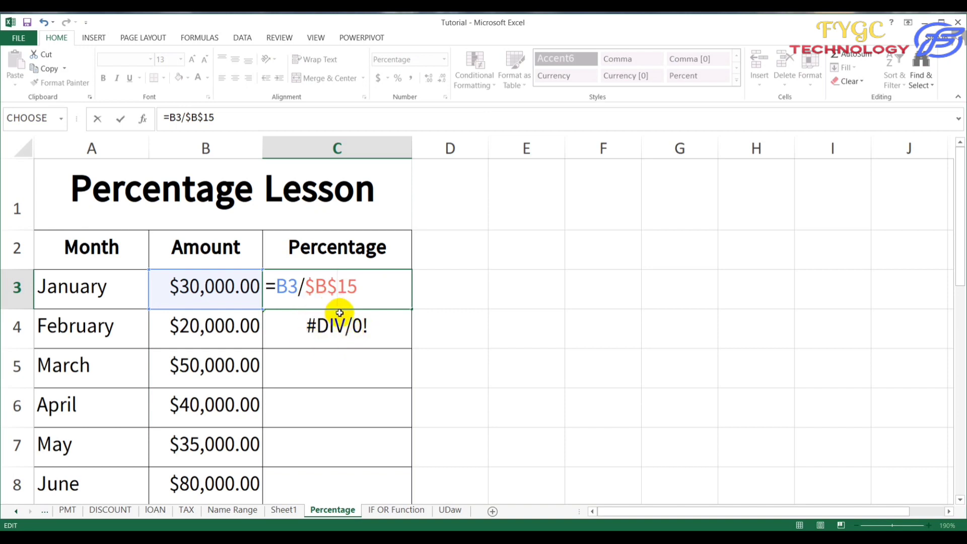
pyautogui.press('Return')
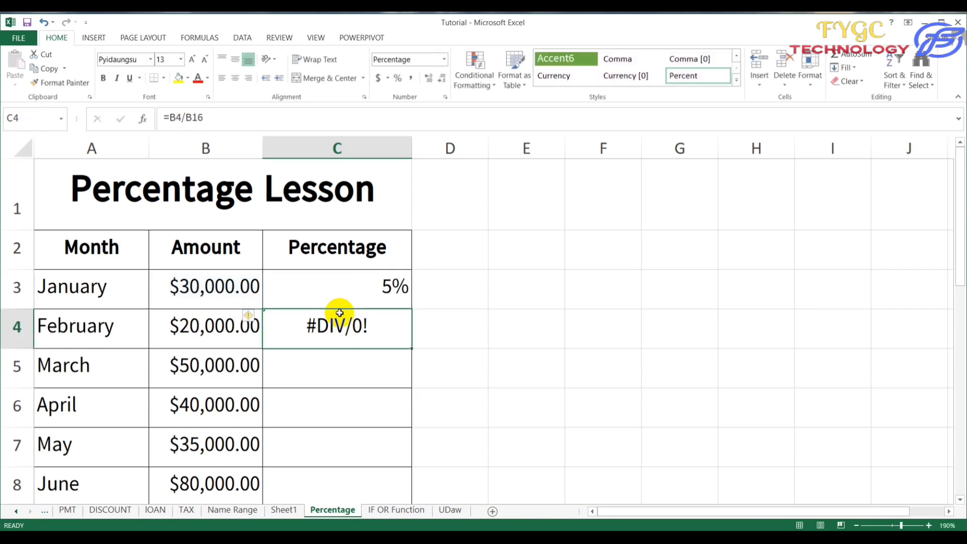
# Fill January's percentage formula from C3 down through December in C14
pyautogui.click(398, 298)
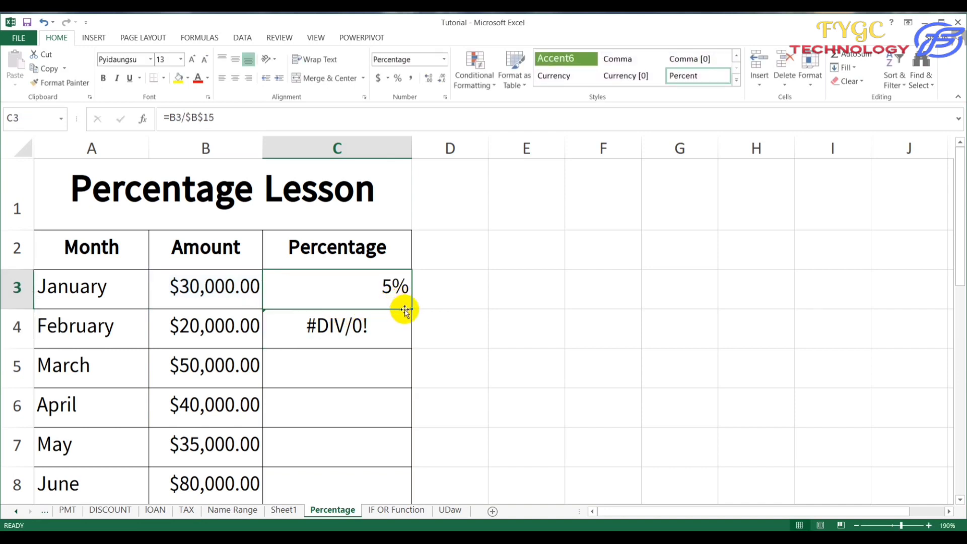
pyautogui.moveTo(412, 309); pyautogui.dragTo(406, 339)
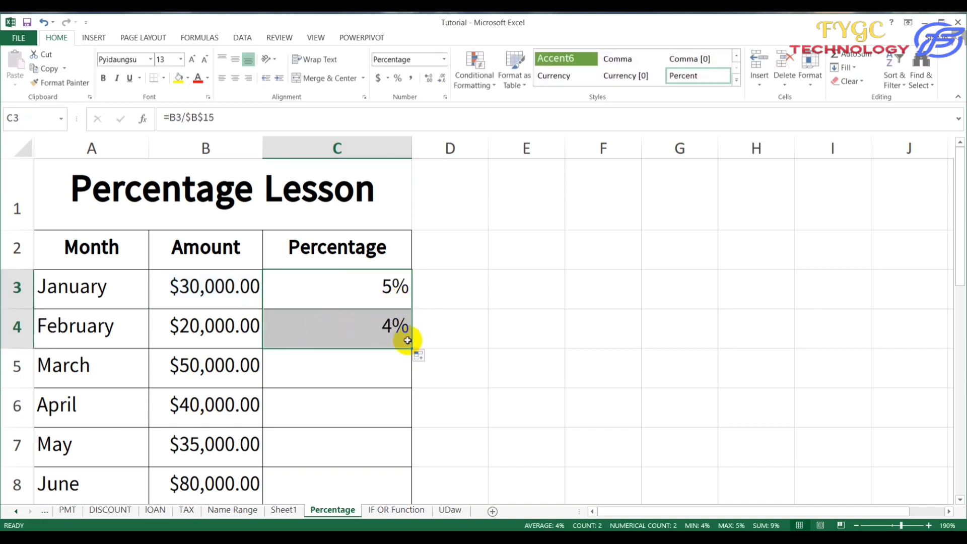
pyautogui.click(378, 333)
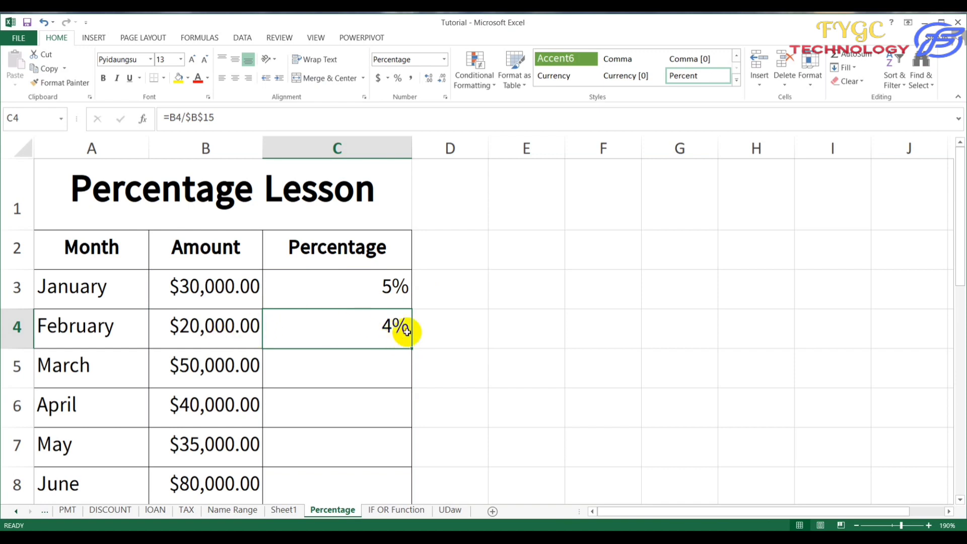
pyautogui.scroll(-1, 407, 329)
pyautogui.moveTo(412, 200); pyautogui.dragTo(425, 391)
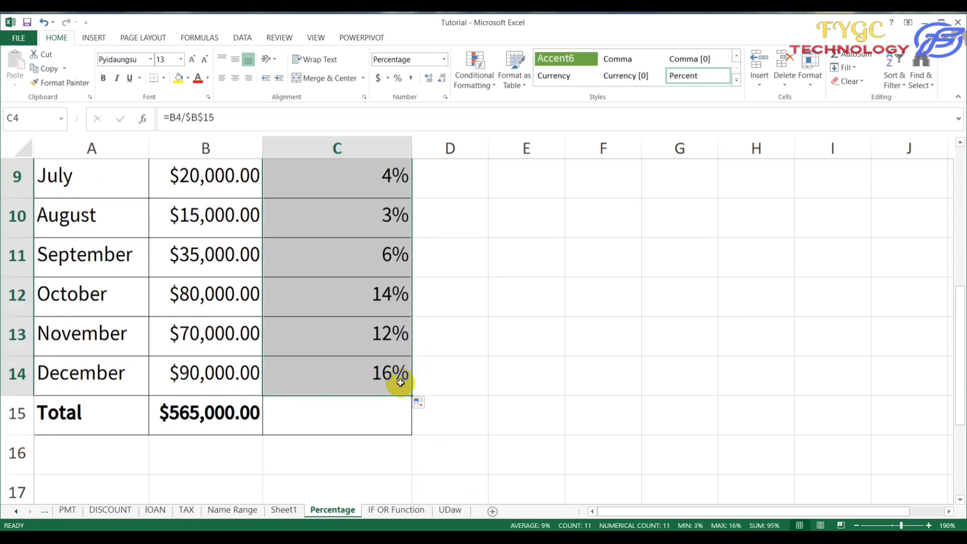
# Add up the monthly percentages C3:C14 in the Total row's cell C15 with AutoSum
pyautogui.scroll(3, 376, 382)
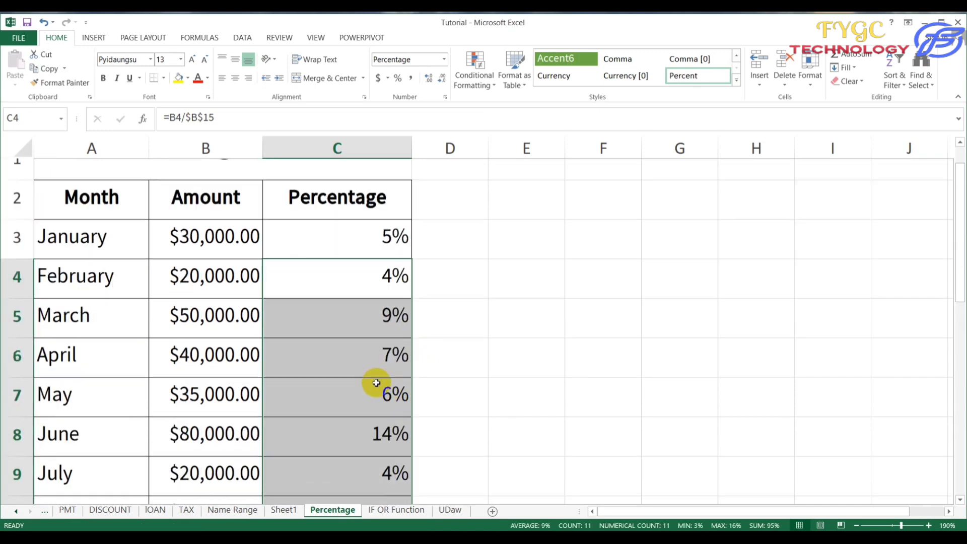
pyautogui.click(376, 280)
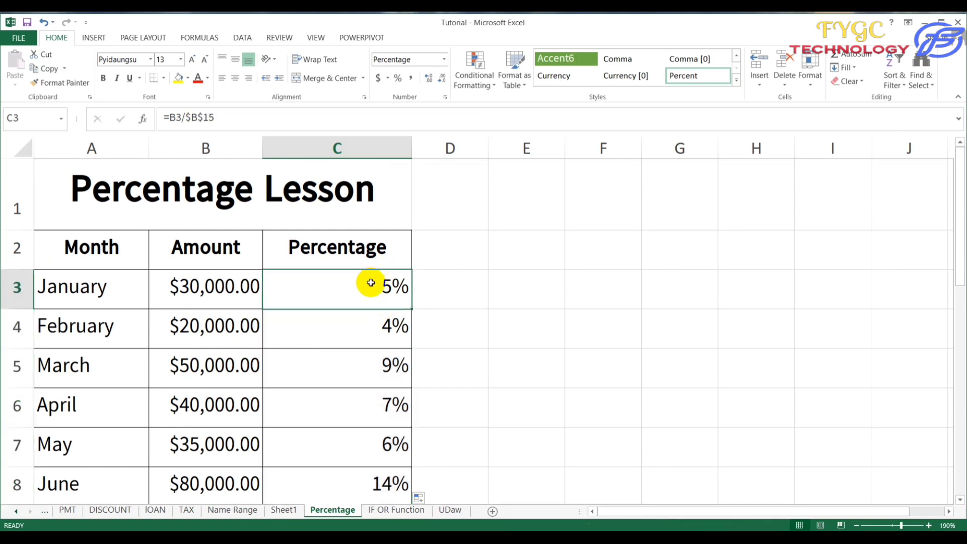
pyautogui.moveTo(369, 282); pyautogui.dragTo(372, 419)
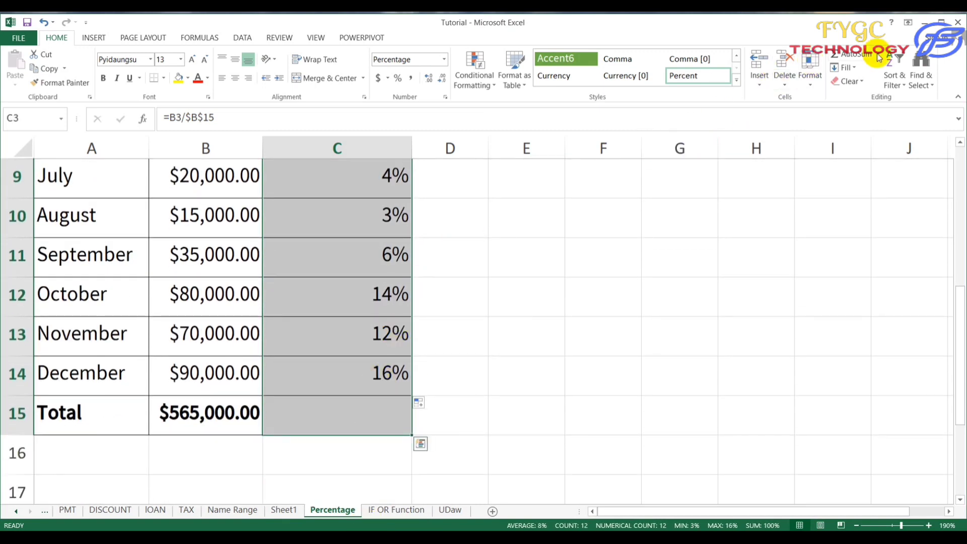
pyautogui.scroll(2, 400, 334)
pyautogui.scroll(-2, 401, 334)
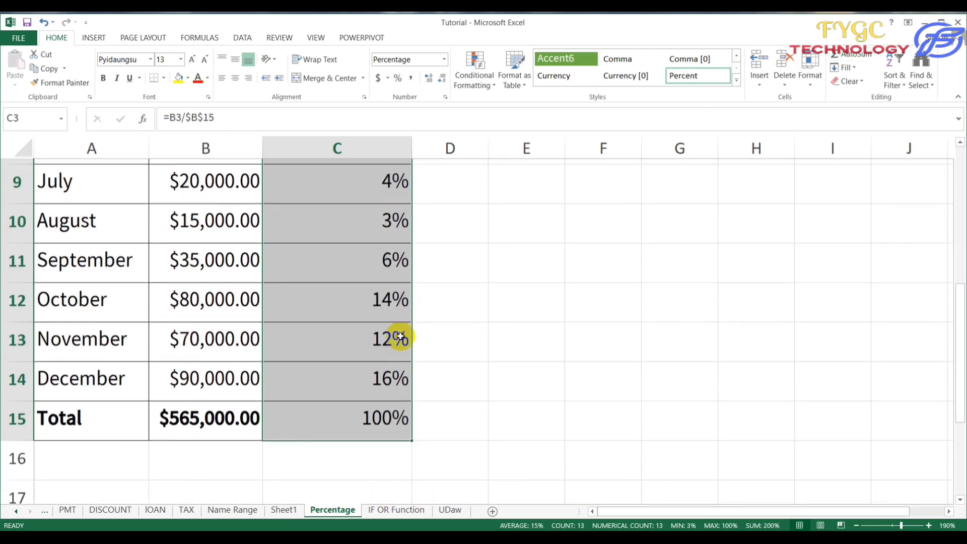
pyautogui.click(384, 414)
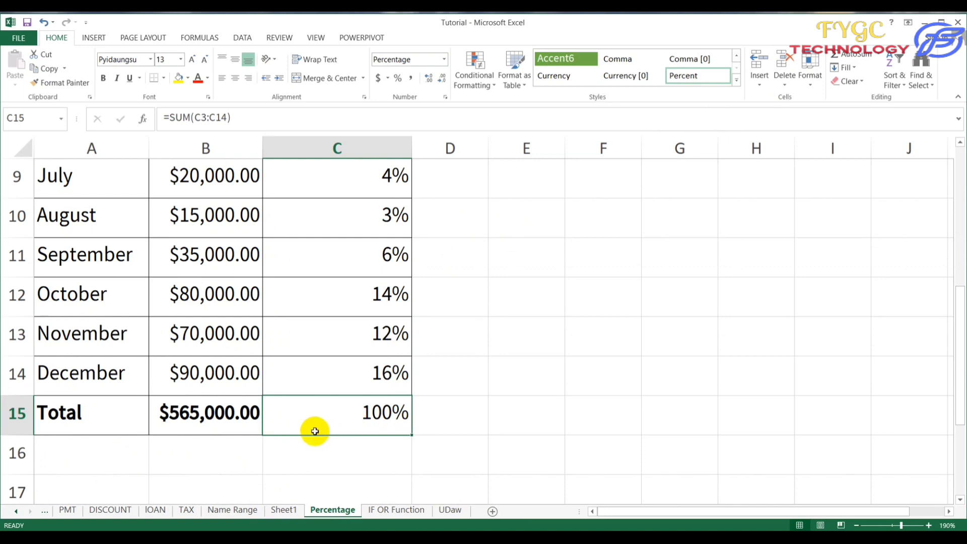
pyautogui.scroll(3, 274, 430)
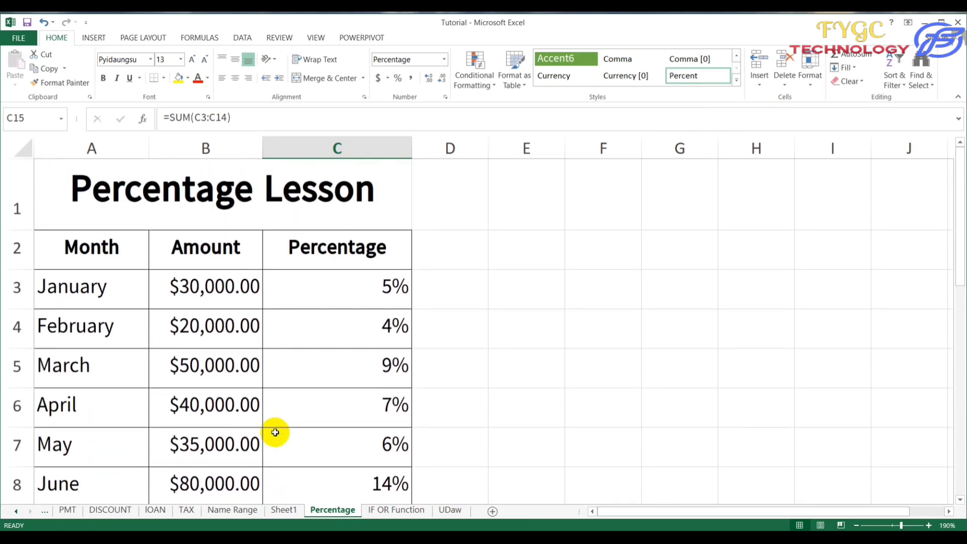
pyautogui.scroll(-2, 275, 432)
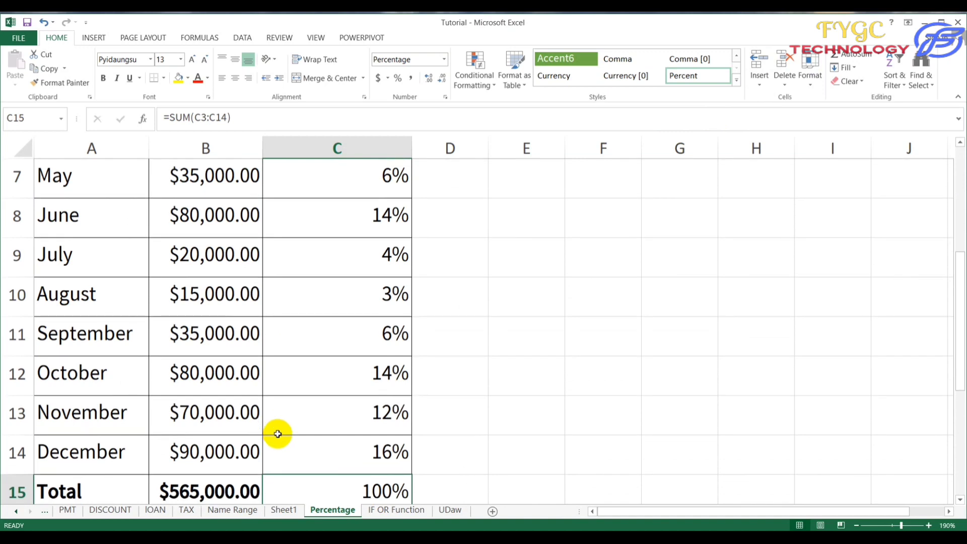
pyautogui.scroll(2, 277, 433)
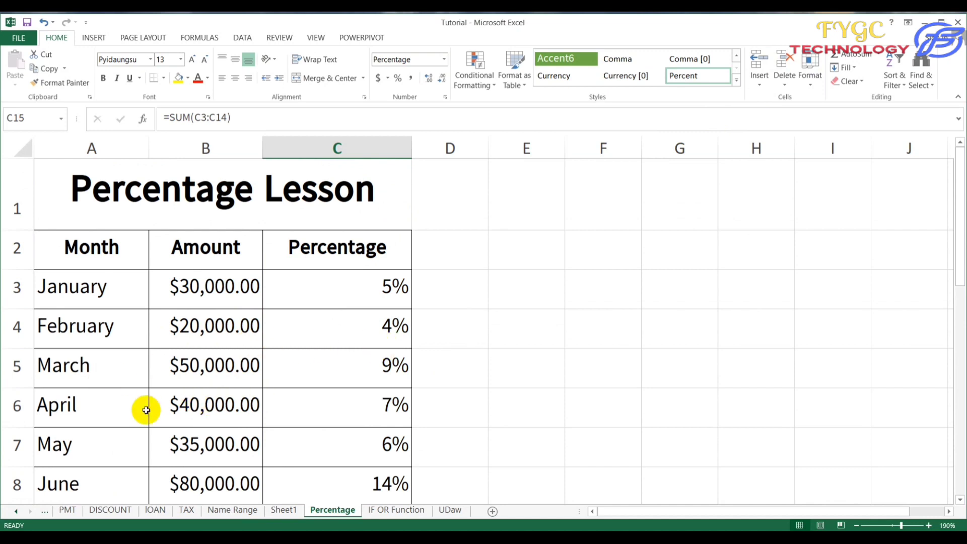
pyautogui.scroll(-2, 255, 420)
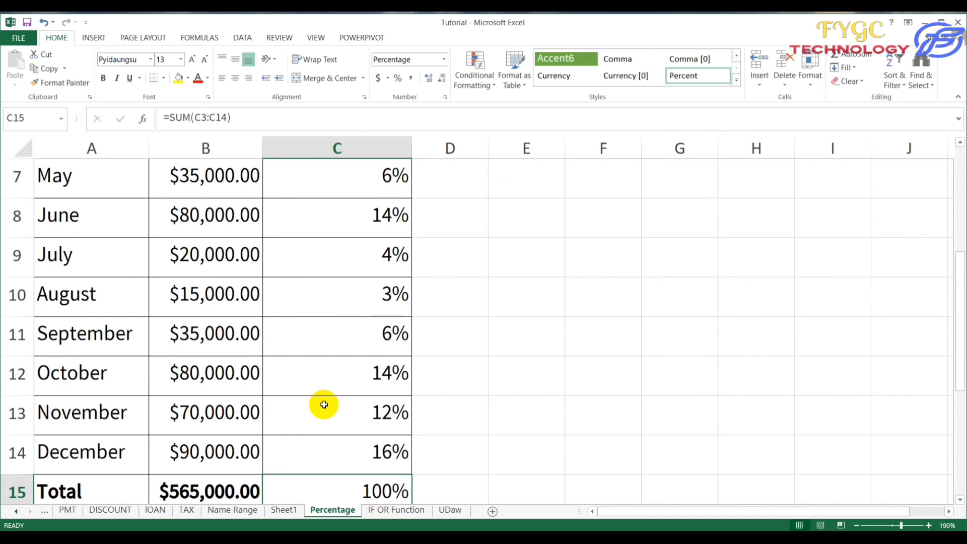
# Show the monthly percentages in C3:C14 with two decimal places
pyautogui.scroll(1, 323, 404)
pyautogui.scroll(1, 324, 404)
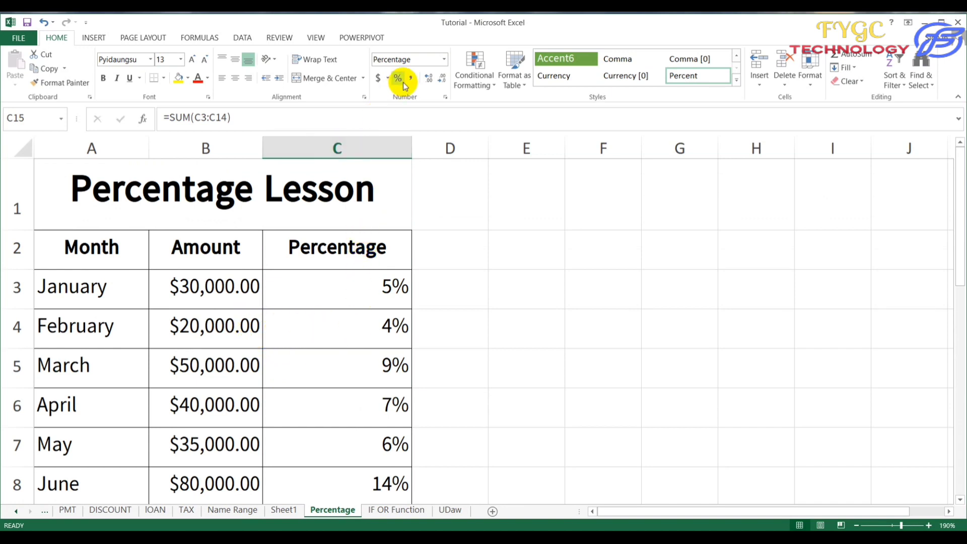
pyautogui.moveTo(378, 282); pyautogui.dragTo(379, 358)
pyautogui.scroll(3, 379, 358)
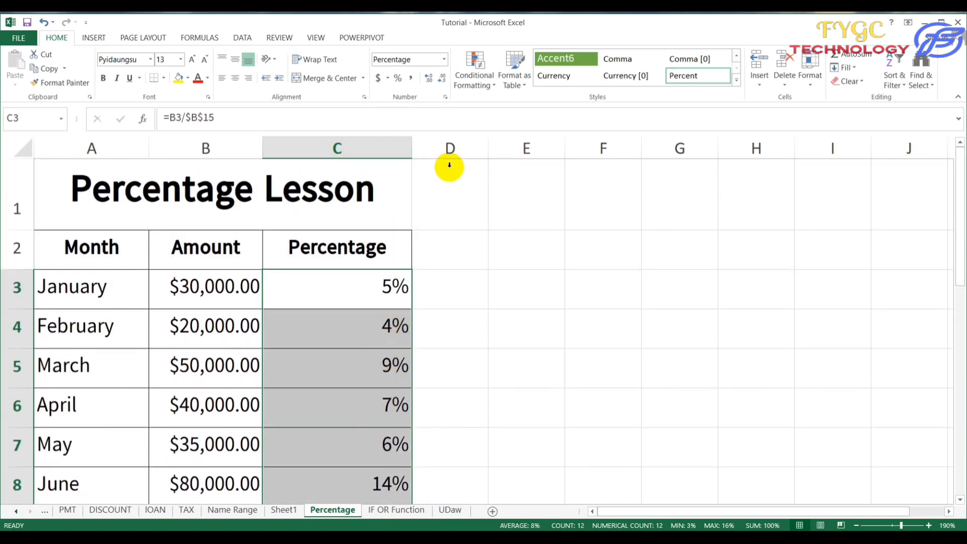
pyautogui.click(430, 78)
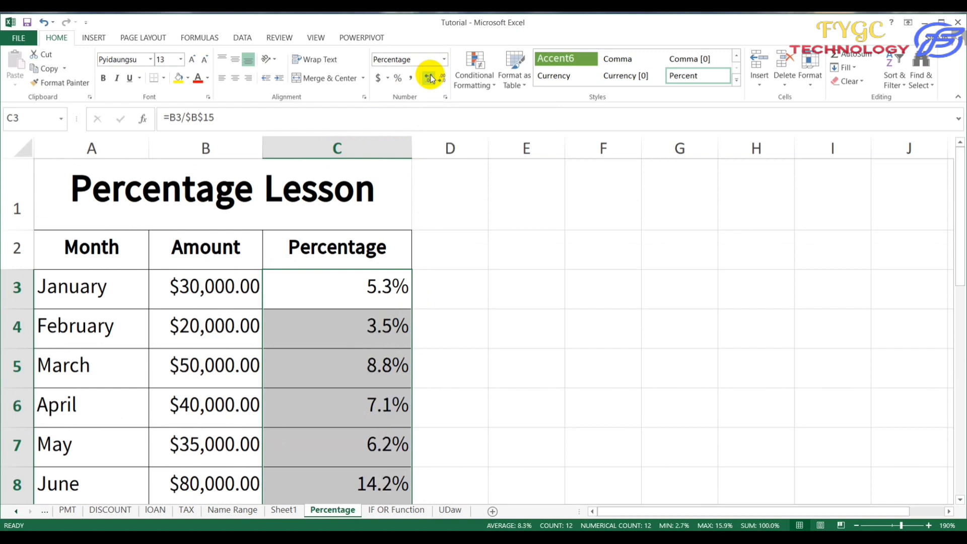
pyautogui.click(428, 76)
# Review the monthly percentages down to the Total row and compare January's formula in C3 with the amount in B3 and the total in B15
pyautogui.scroll(-1, 328, 373)
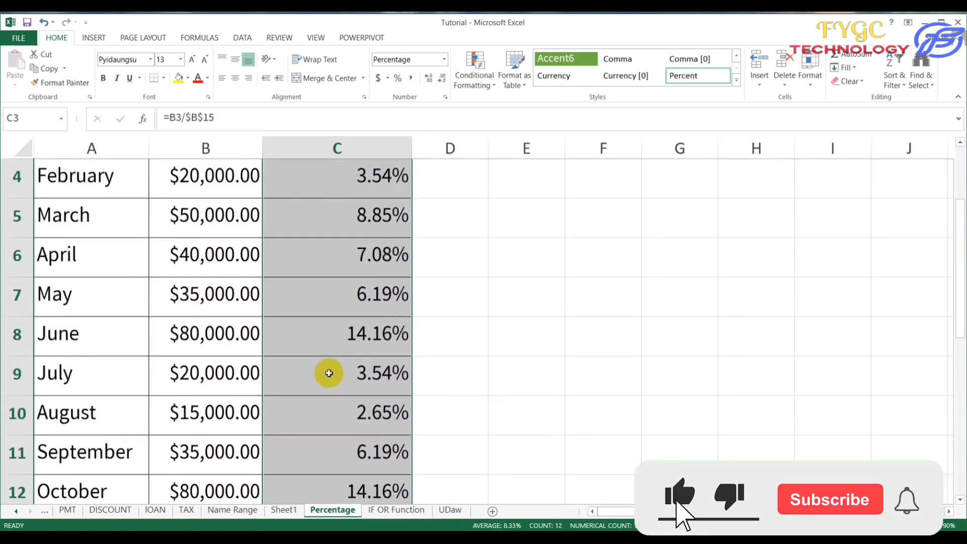
pyautogui.scroll(-1, 348, 367)
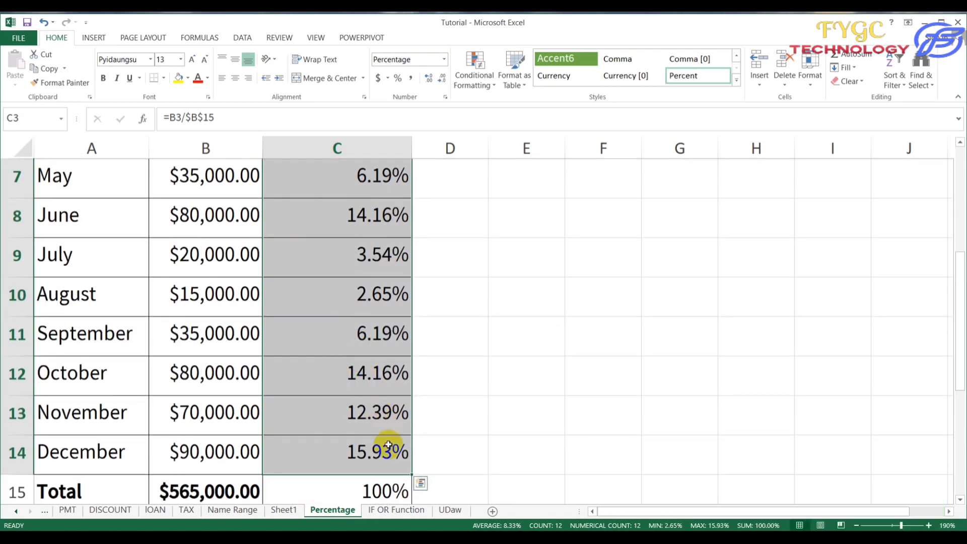
pyautogui.scroll(-1, 388, 445)
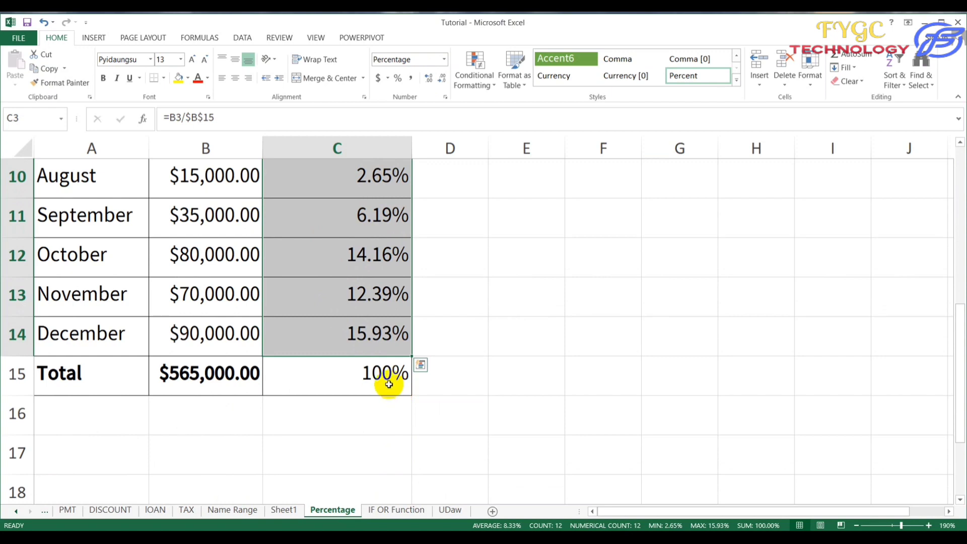
pyautogui.scroll(4, 387, 383)
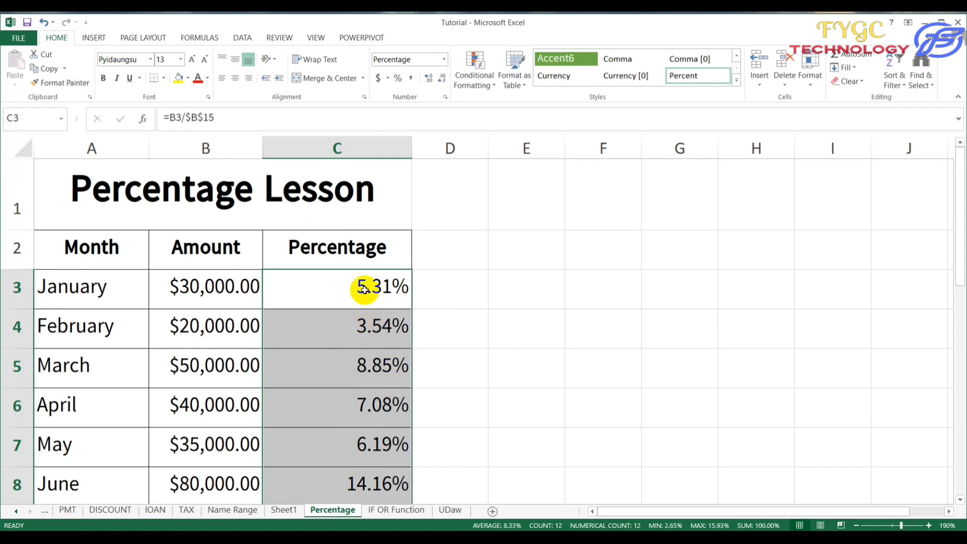
pyautogui.click(370, 286)
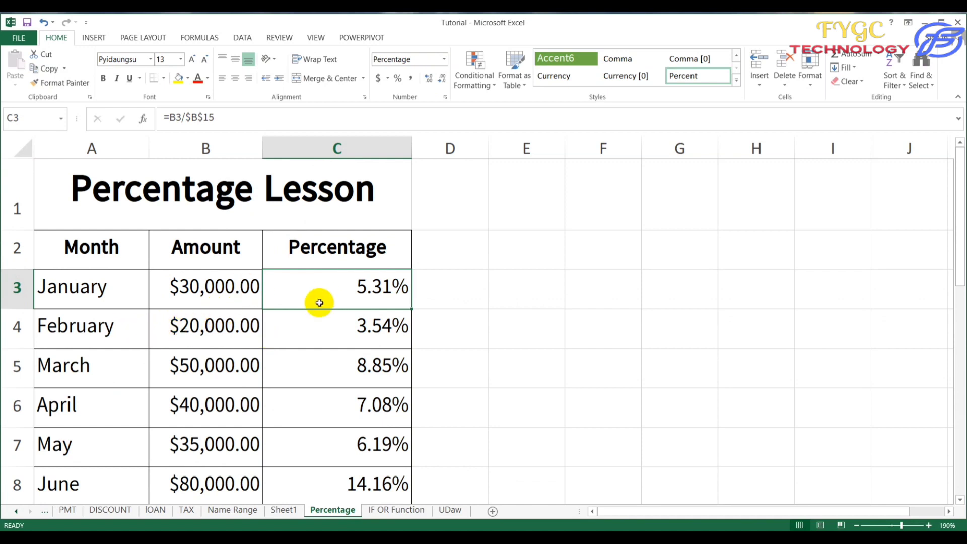
pyautogui.click(227, 286)
pyautogui.scroll(-2, 235, 311)
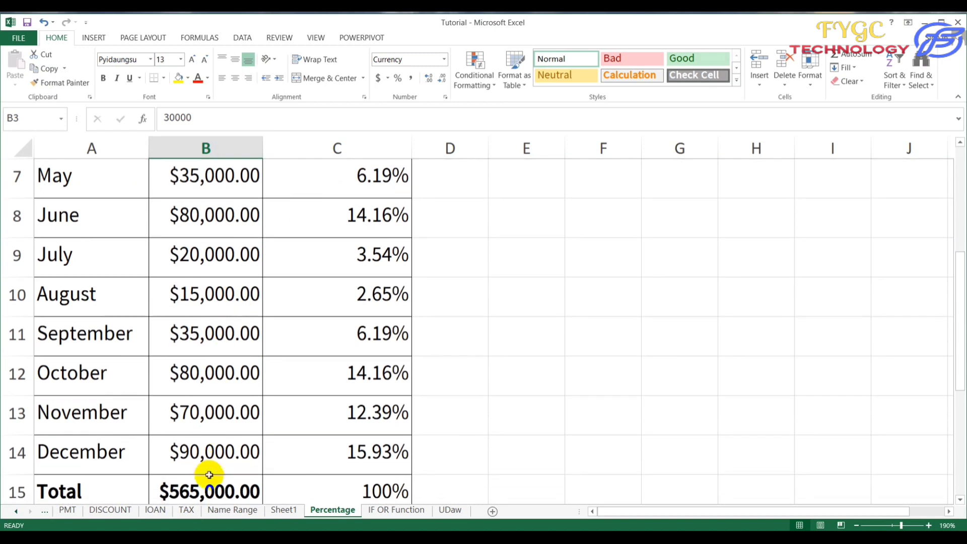
pyautogui.click(209, 487)
pyautogui.scroll(3, 335, 377)
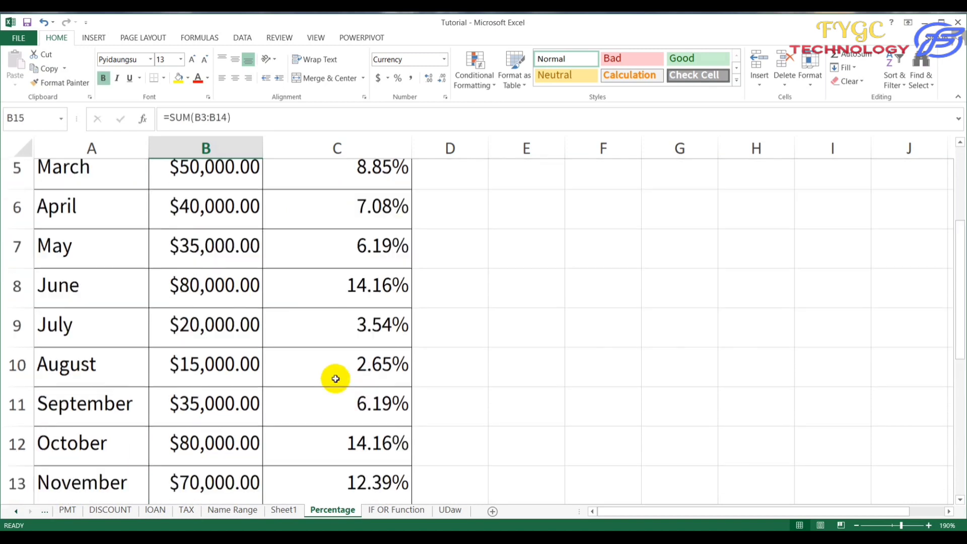
# Check February's formula in C4 against the Total row and examine the cell references in January's formula in C3
pyautogui.click(379, 331)
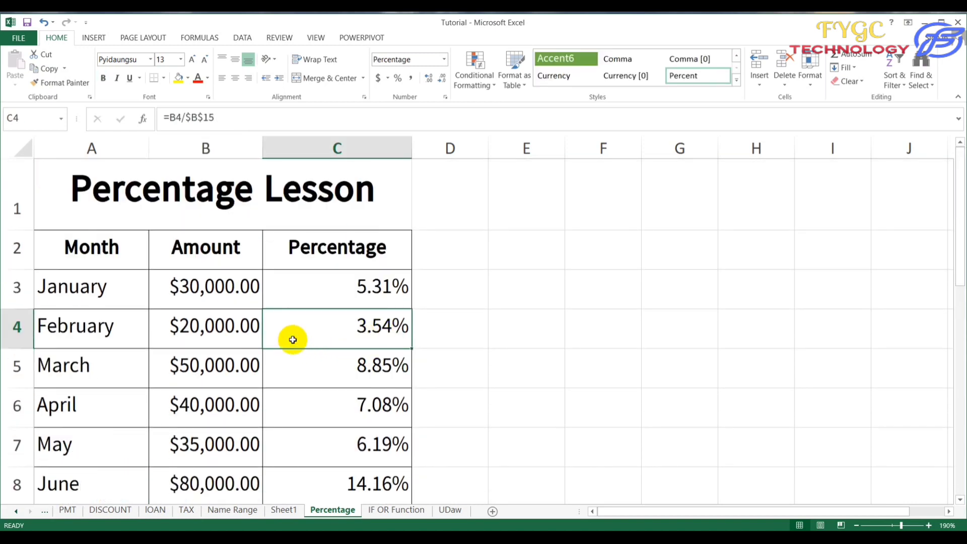
pyautogui.scroll(-1, 218, 342)
pyautogui.scroll(-2, 219, 349)
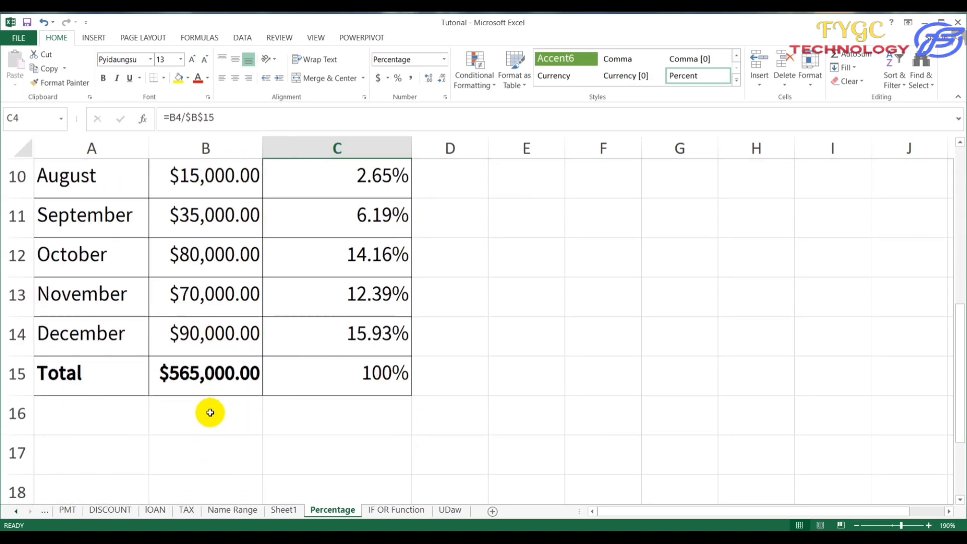
pyautogui.scroll(3, 243, 405)
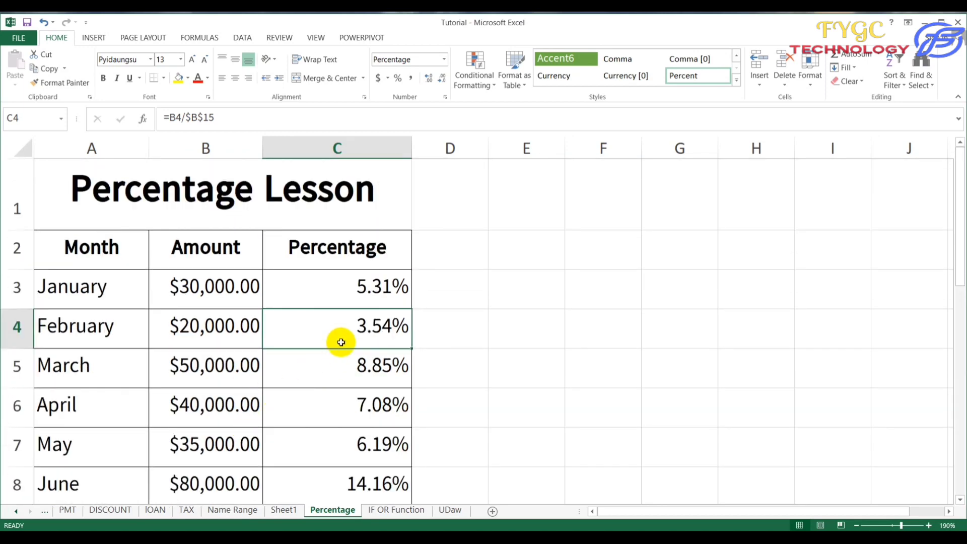
pyautogui.click(348, 298)
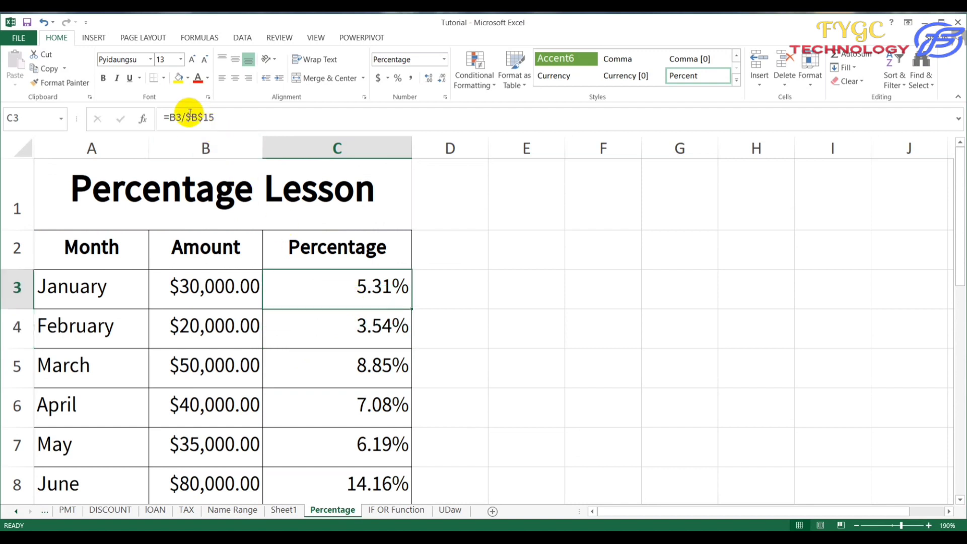
pyautogui.doubleClick(357, 284)
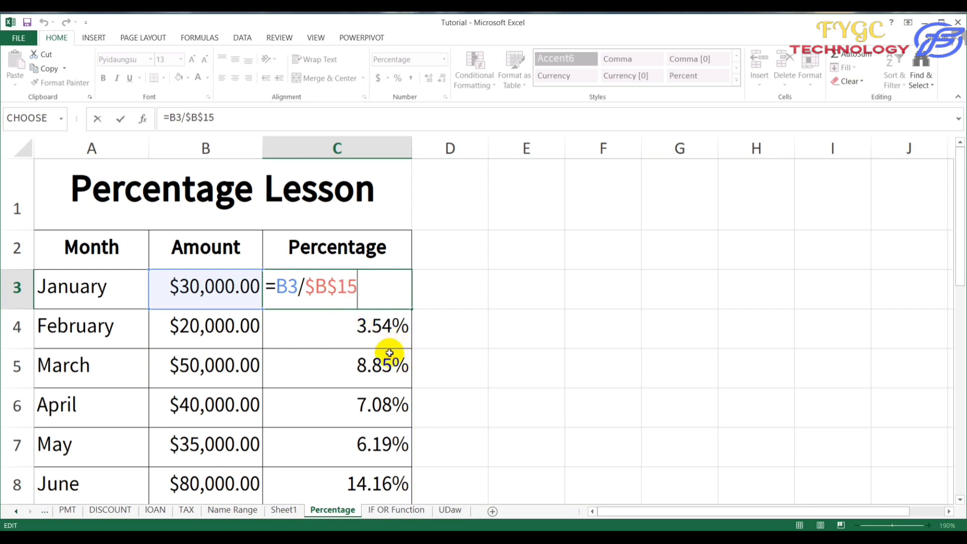
pyautogui.press('Return')
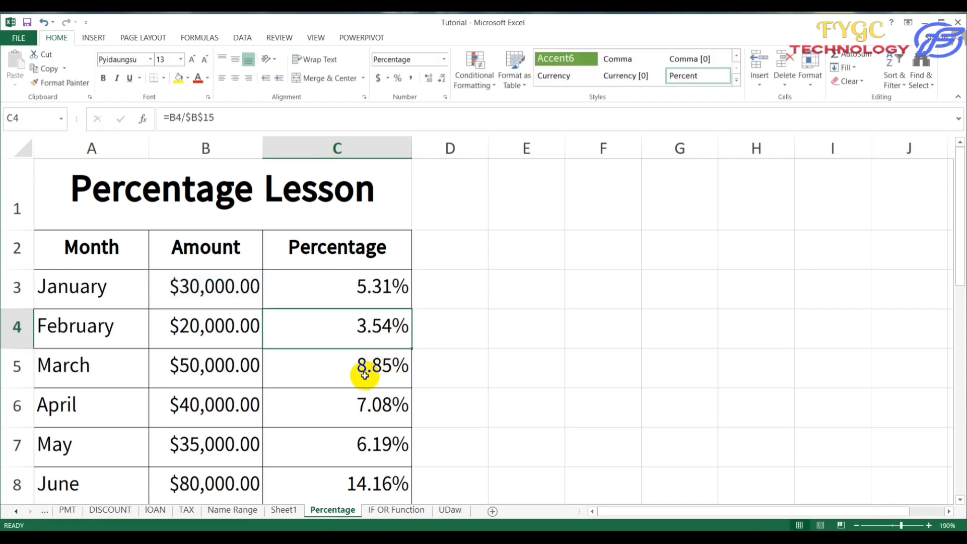
pyautogui.scroll(-2, 337, 362)
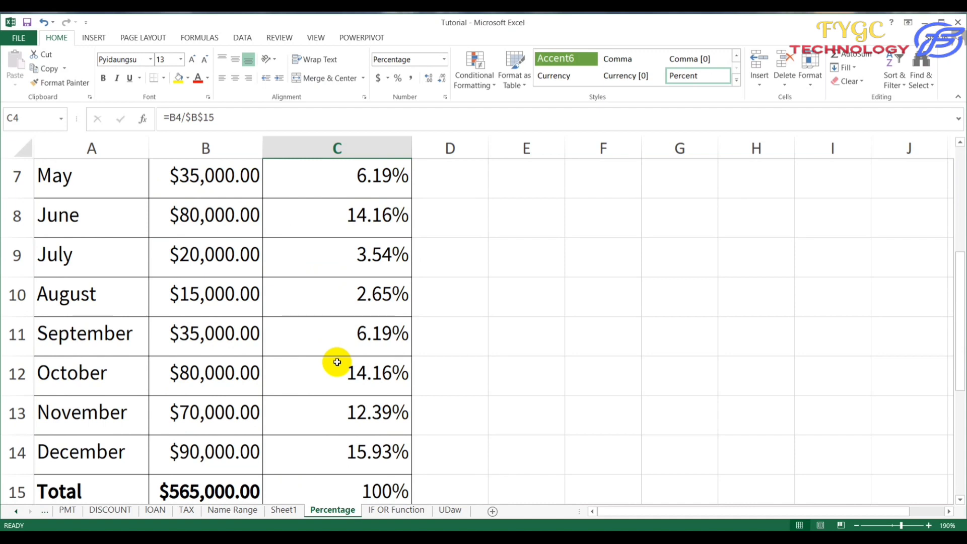
pyautogui.scroll(2, 336, 362)
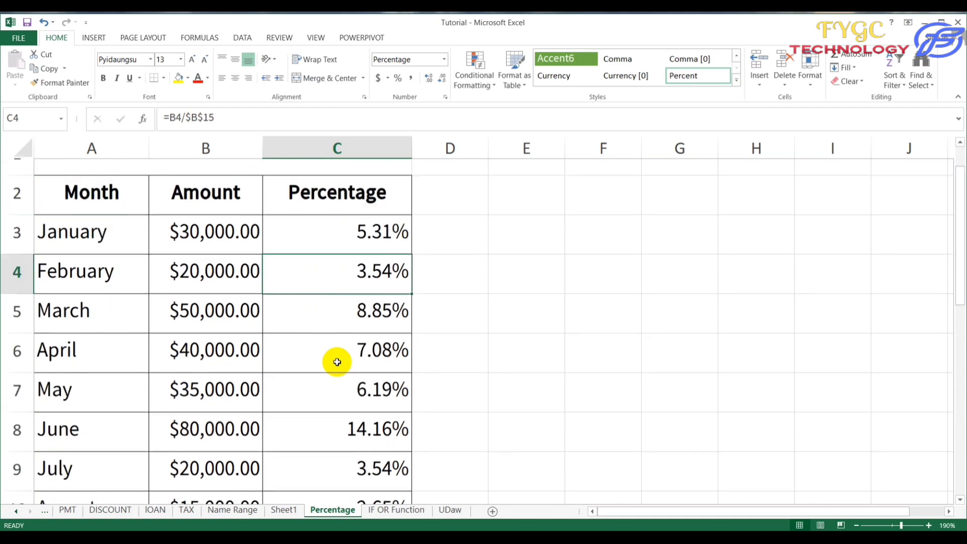